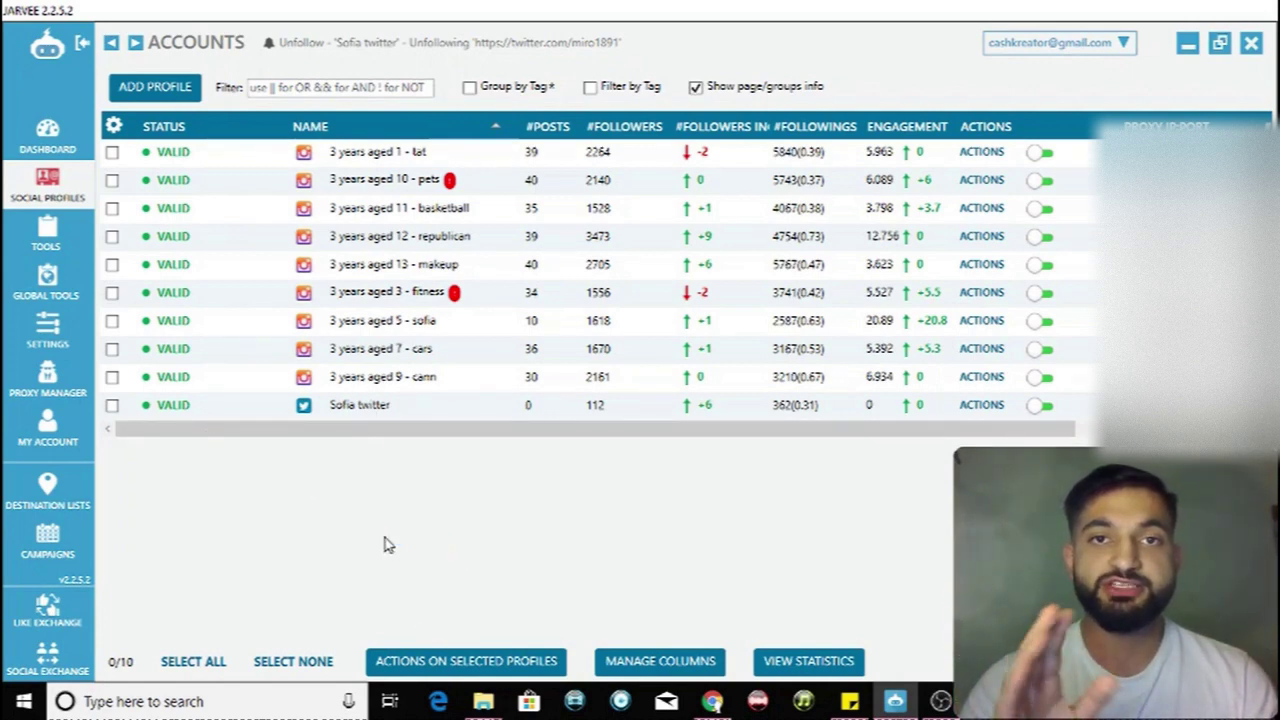
- Open the tutorial notes, move them below the accounts table, and bring Jarvee back to the front
left_click(849, 701)
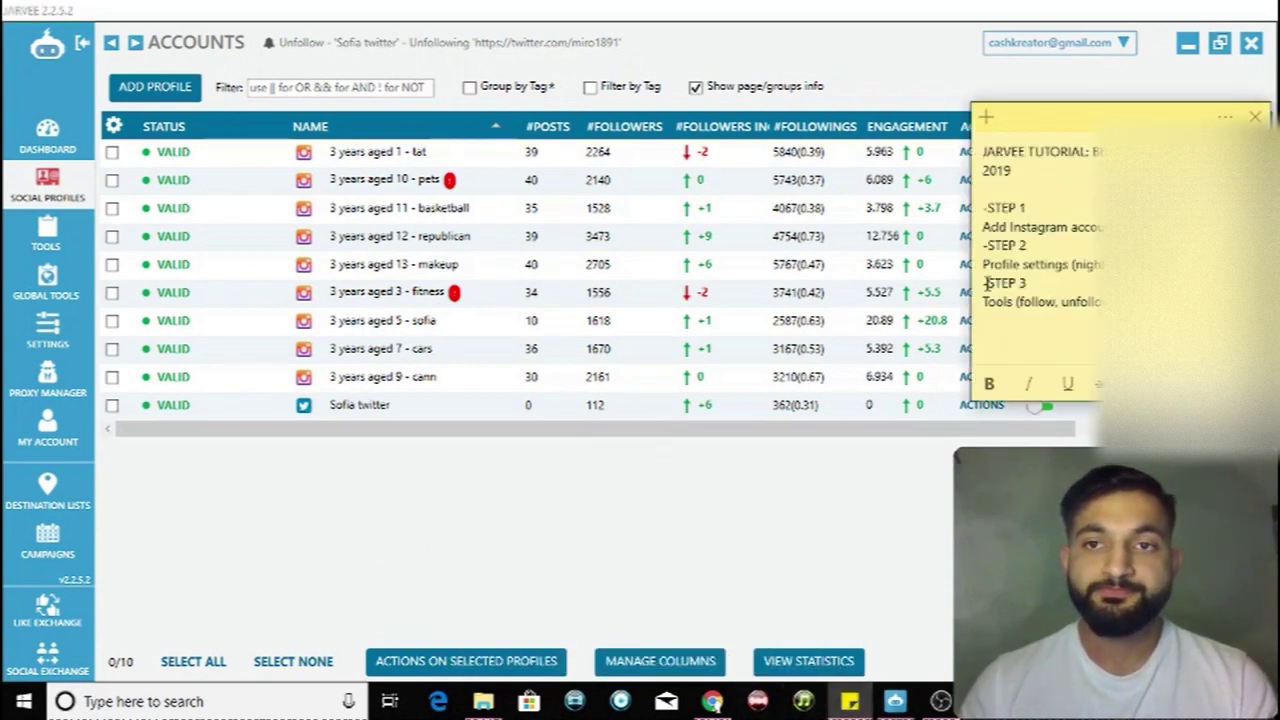
left_click_drag(1037, 122, 1016, 381)
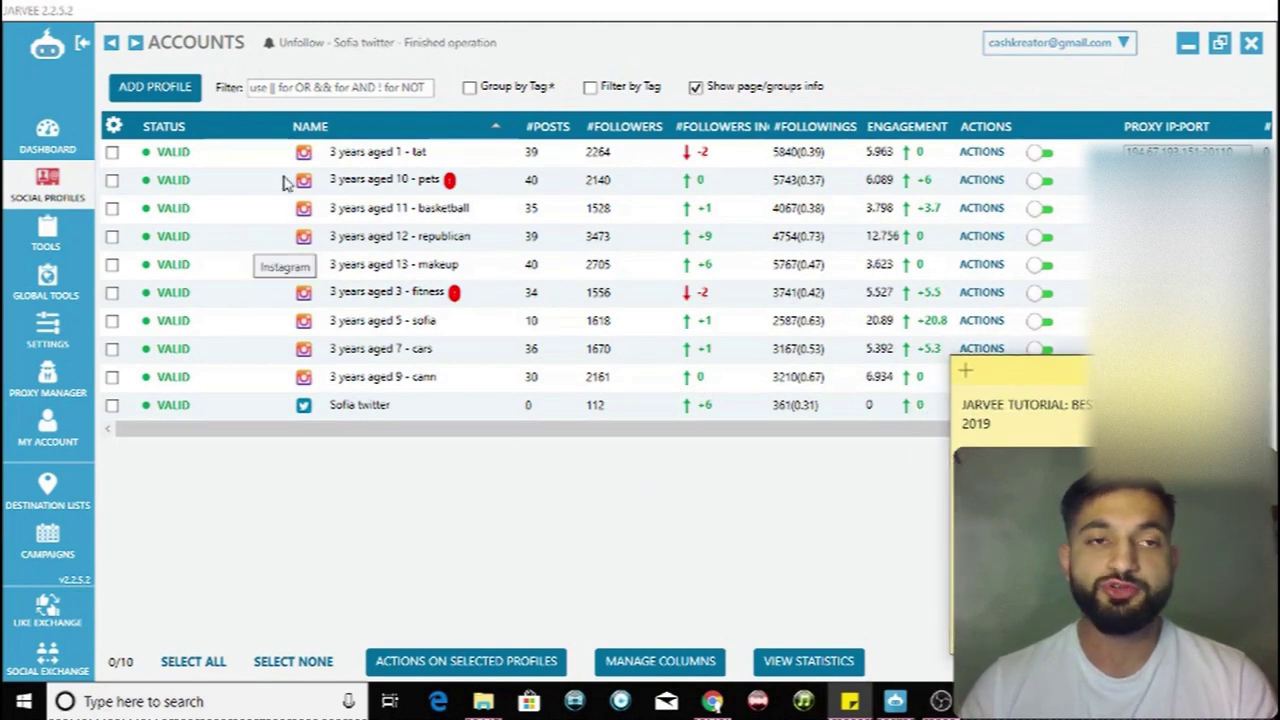
left_click(212, 76)
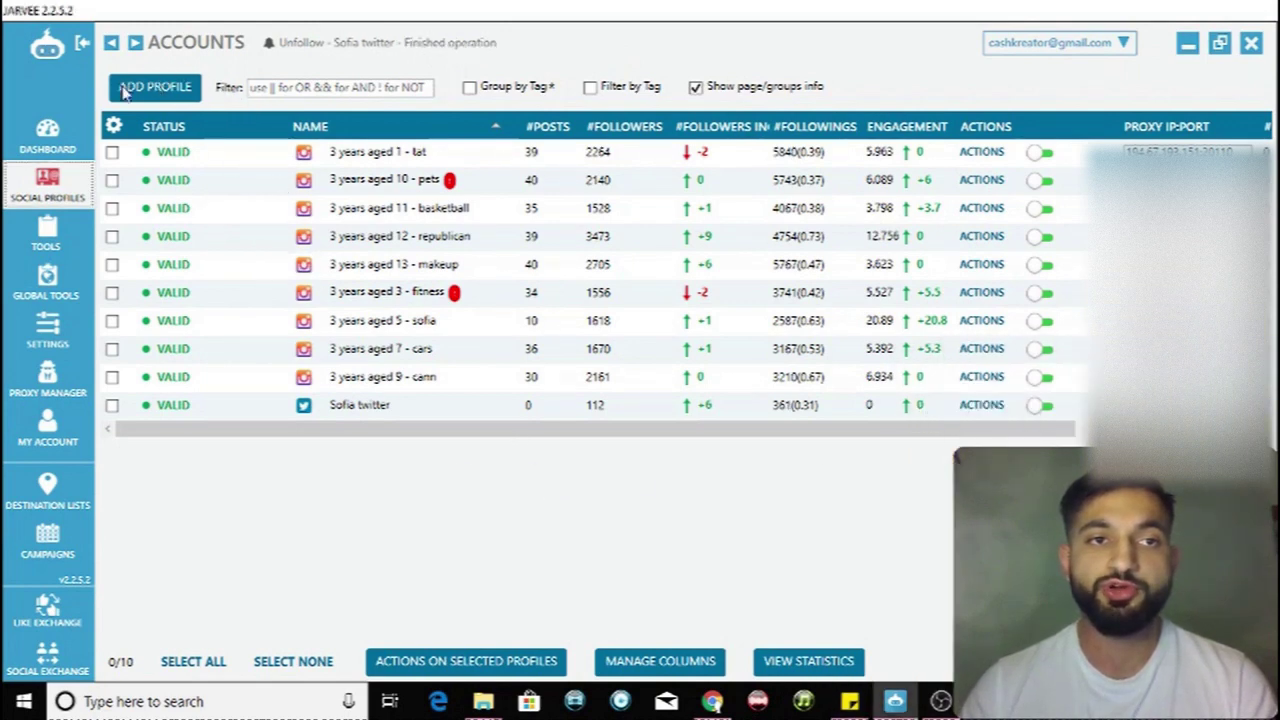
- Try adding a new Instagram profile, then dismiss the account-limit warning and close the choices
left_click(155, 88)
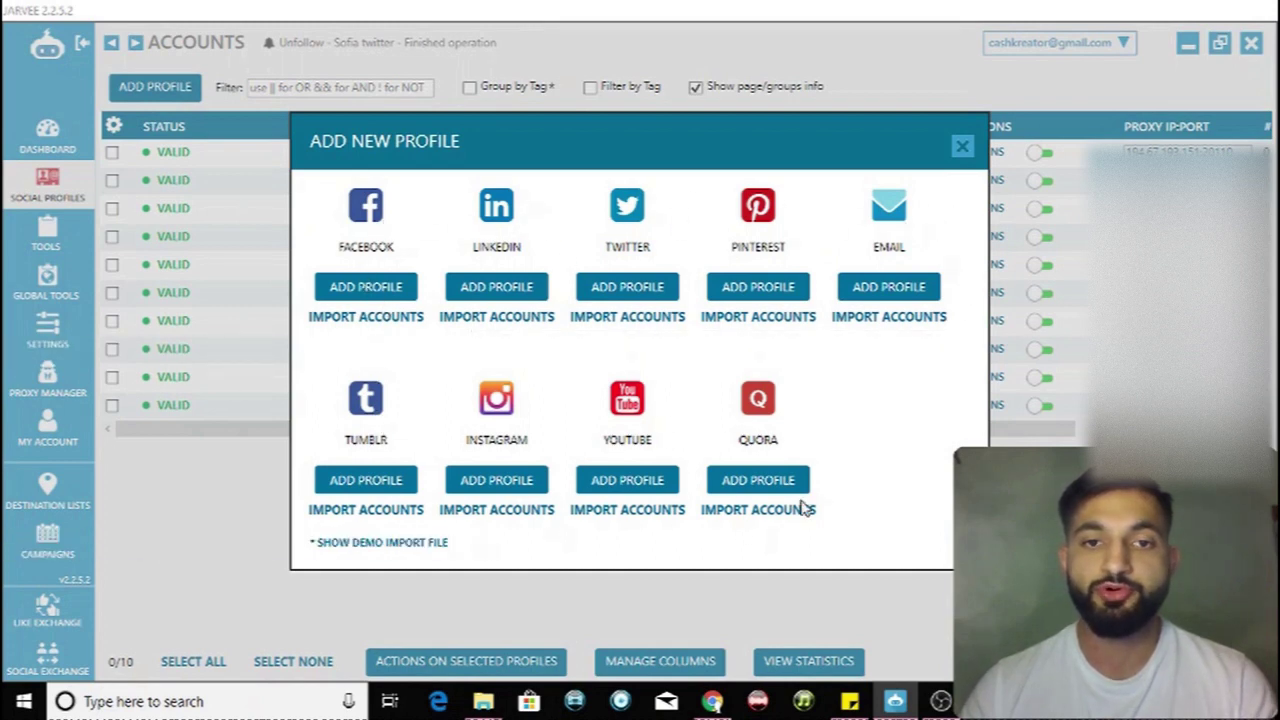
left_click(502, 485)
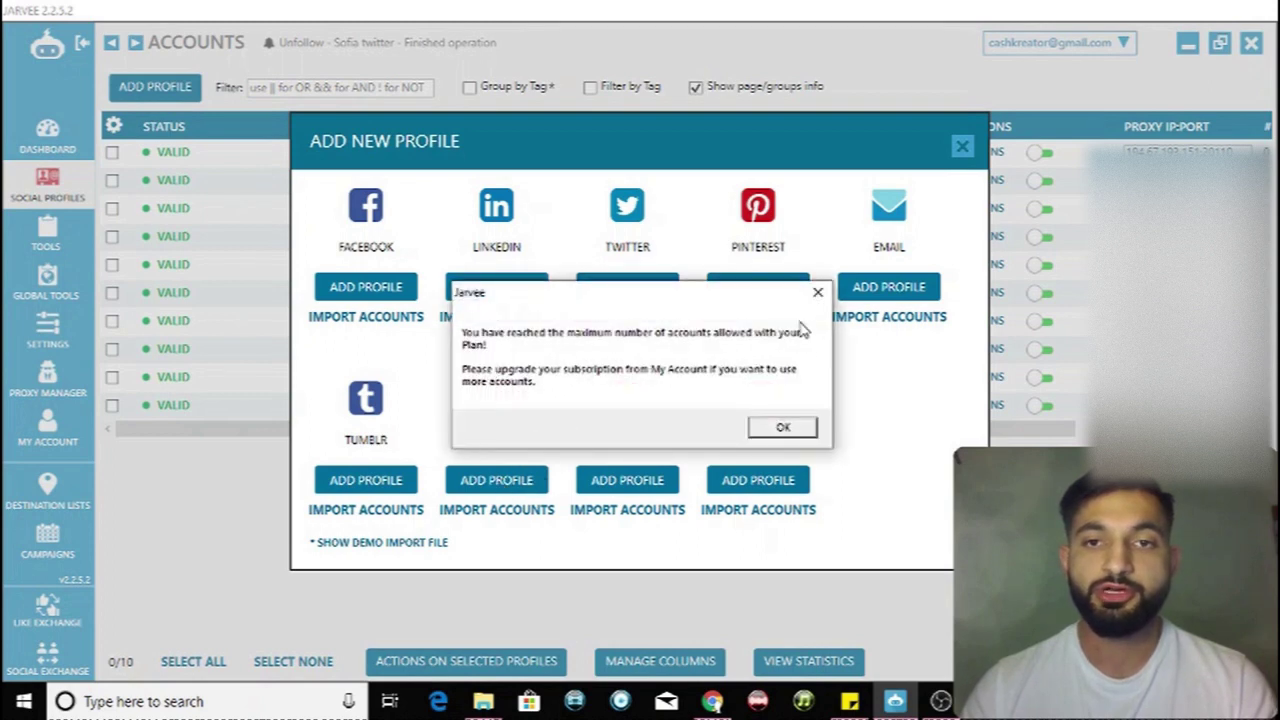
left_click(816, 296)
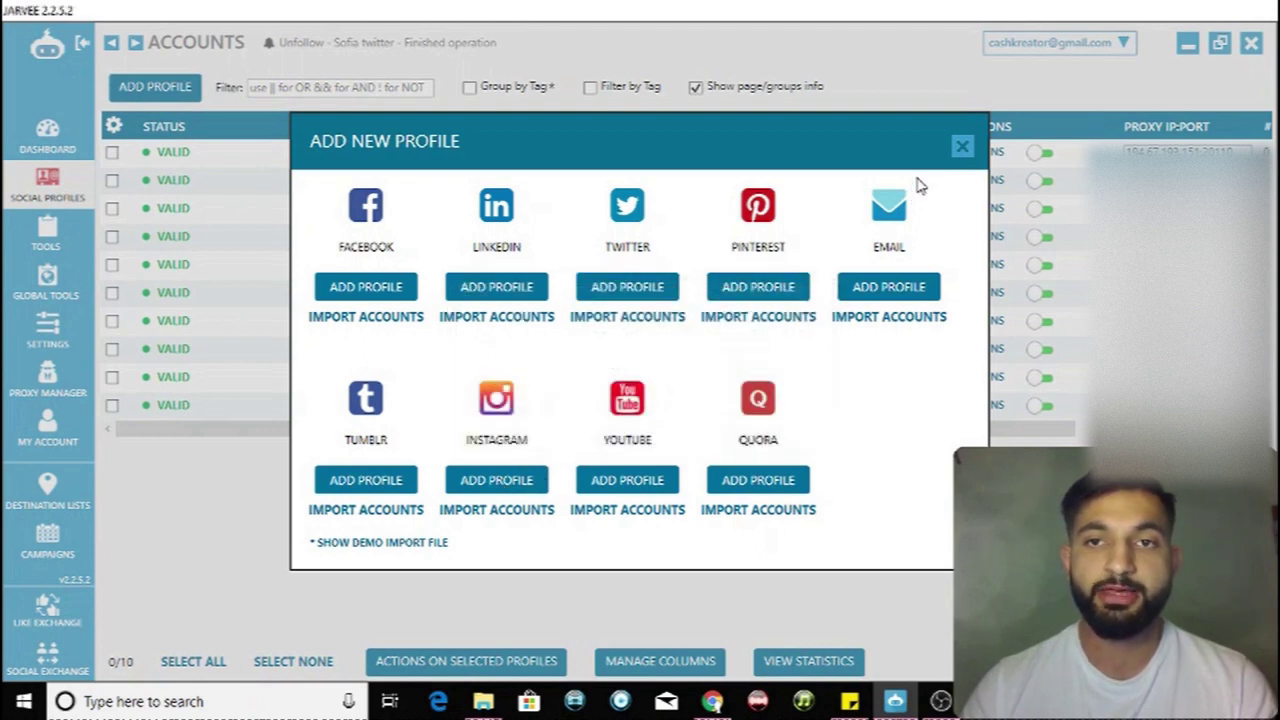
left_click(962, 147)
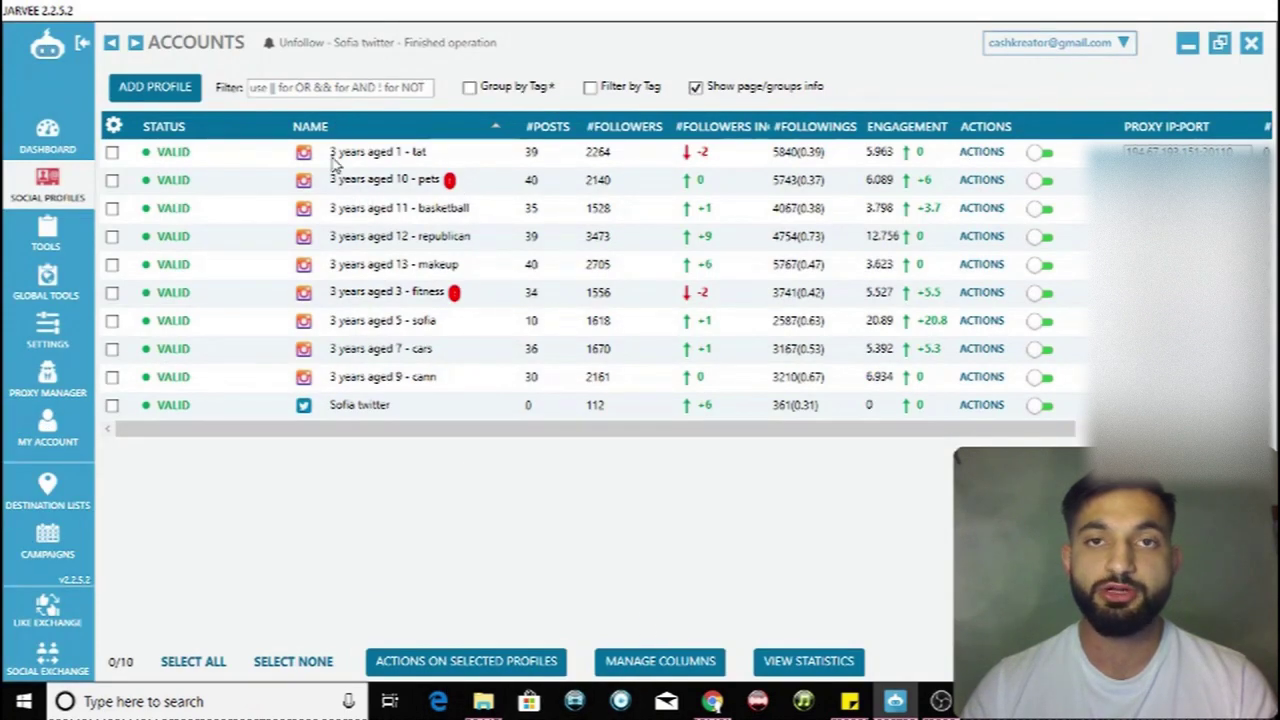
- Open the '3 years aged 1 - tat' profile's Settings page from the Accounts list
mouse_move(337, 386)
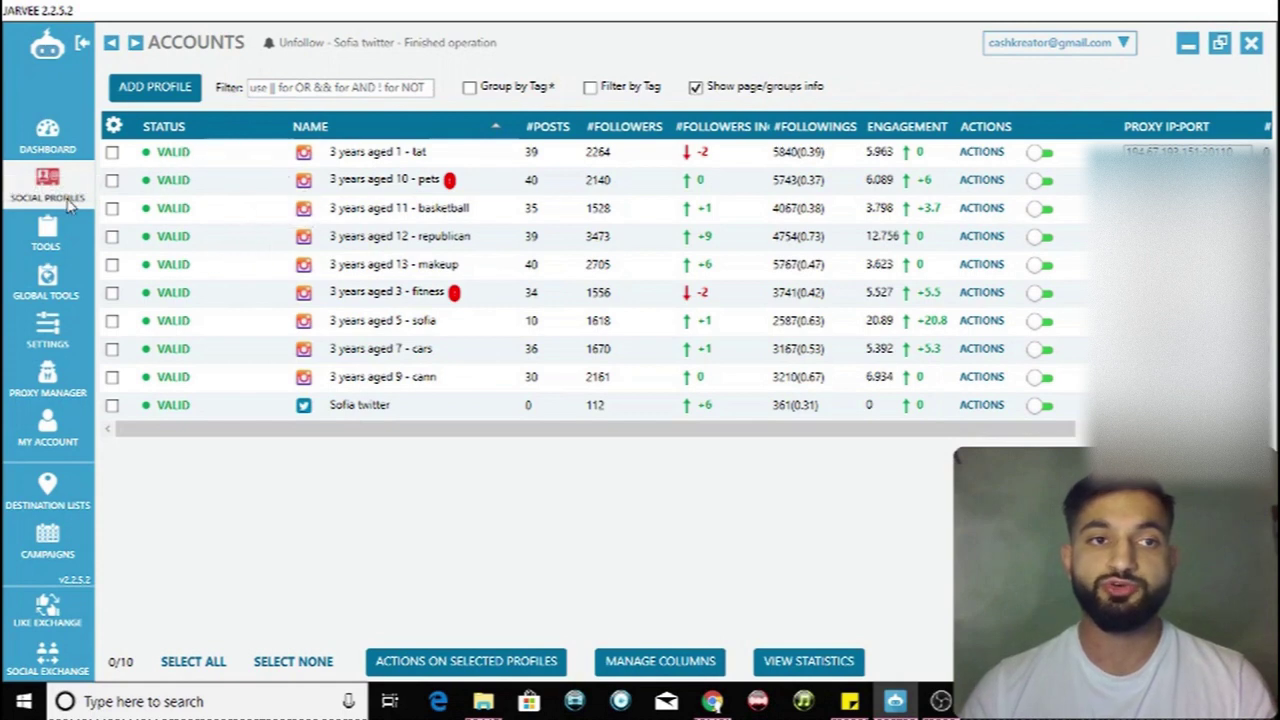
mouse_move(360, 150)
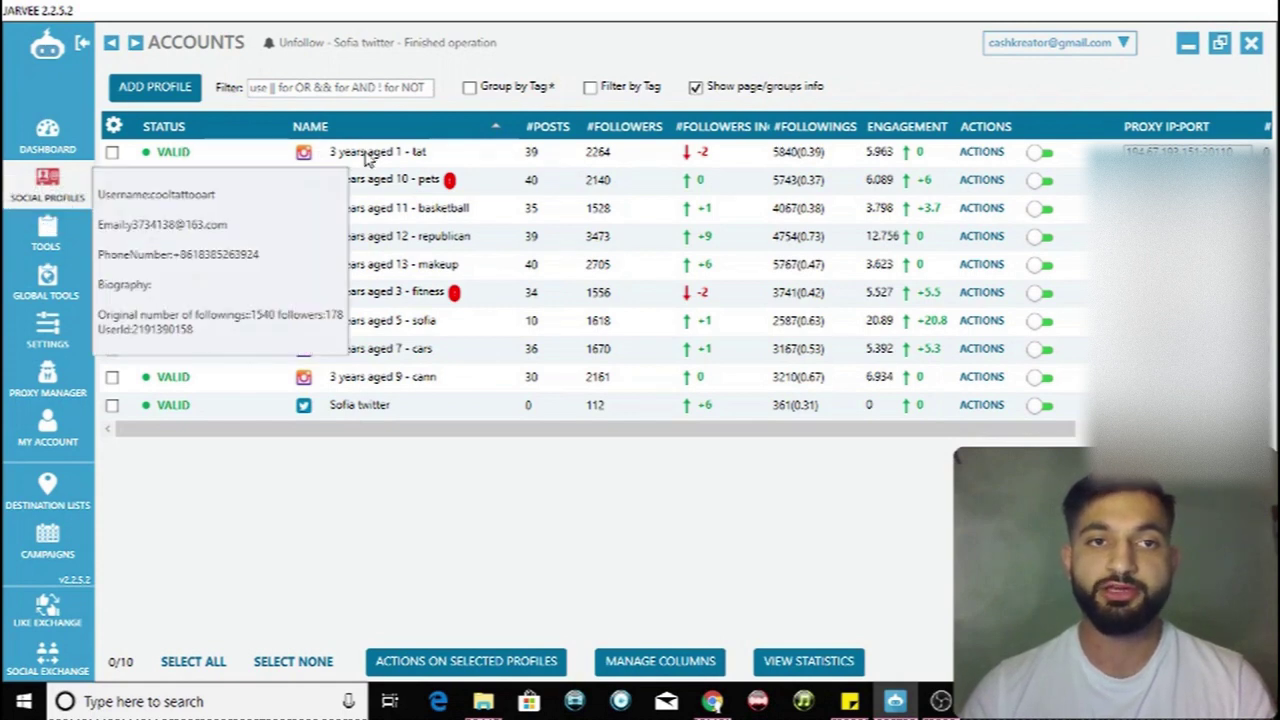
double_click(140, 158)
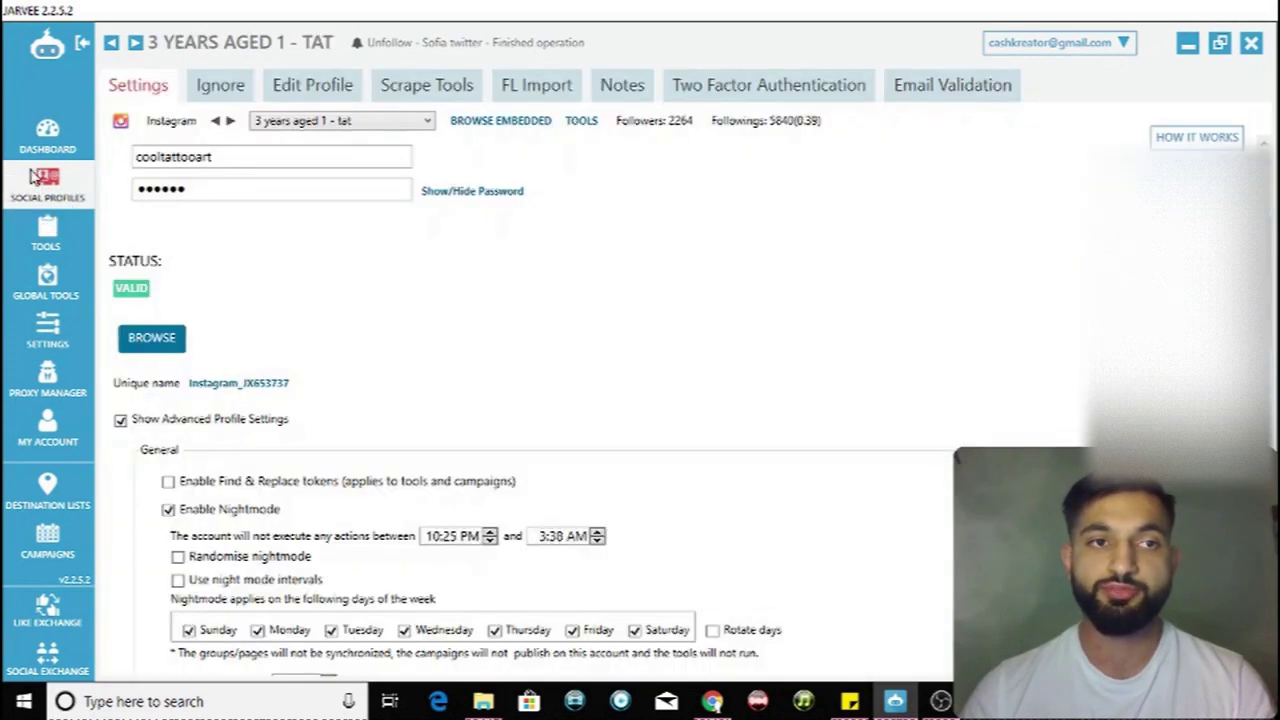
left_click(72, 205)
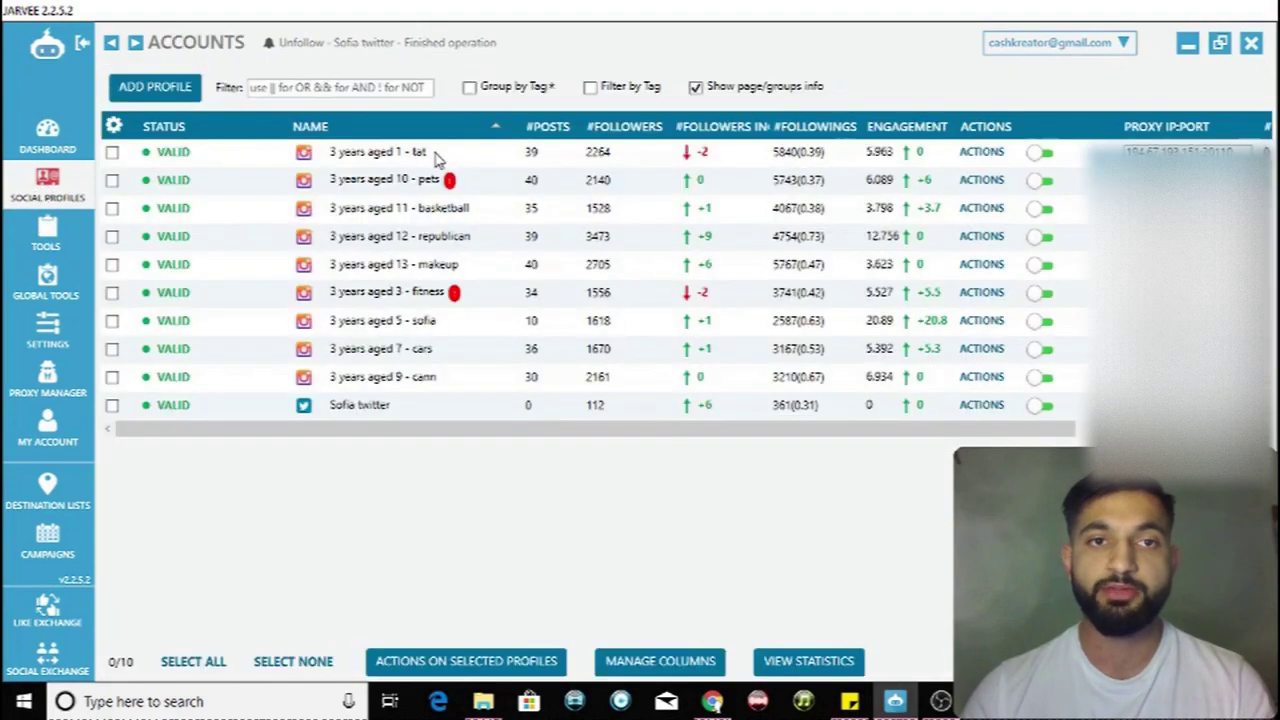
mouse_move(385, 160)
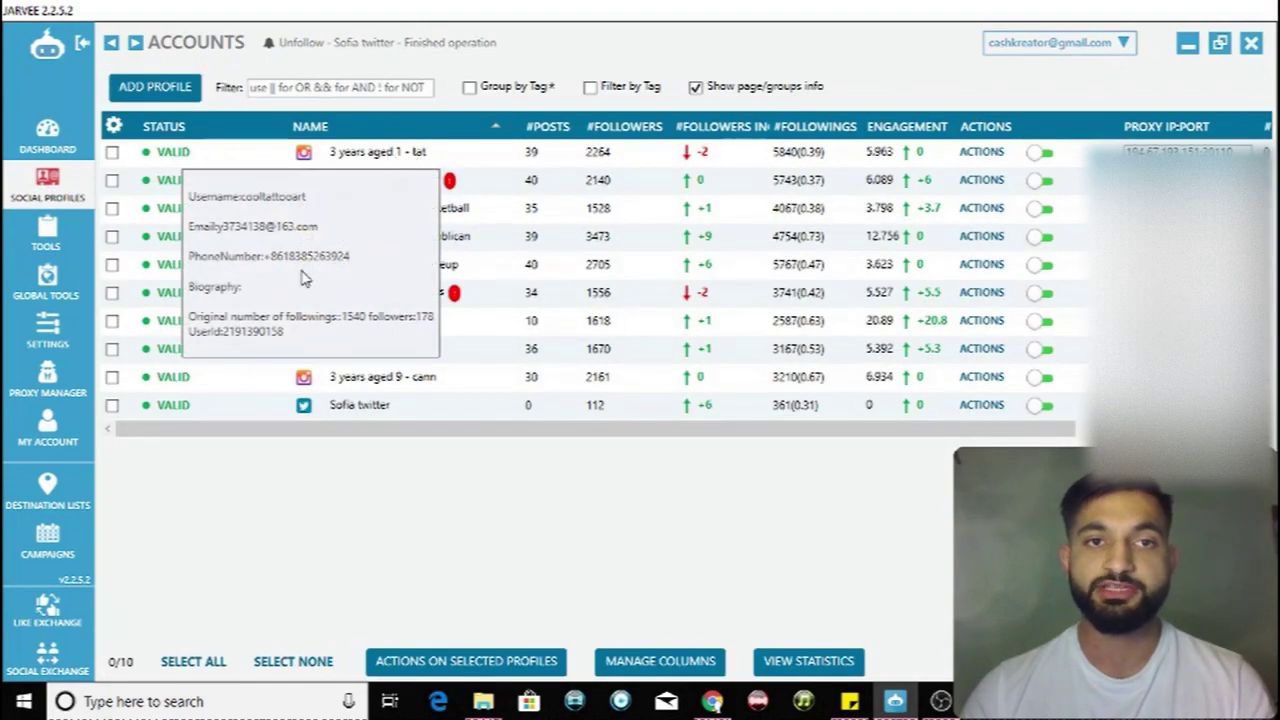
double_click(260, 284)
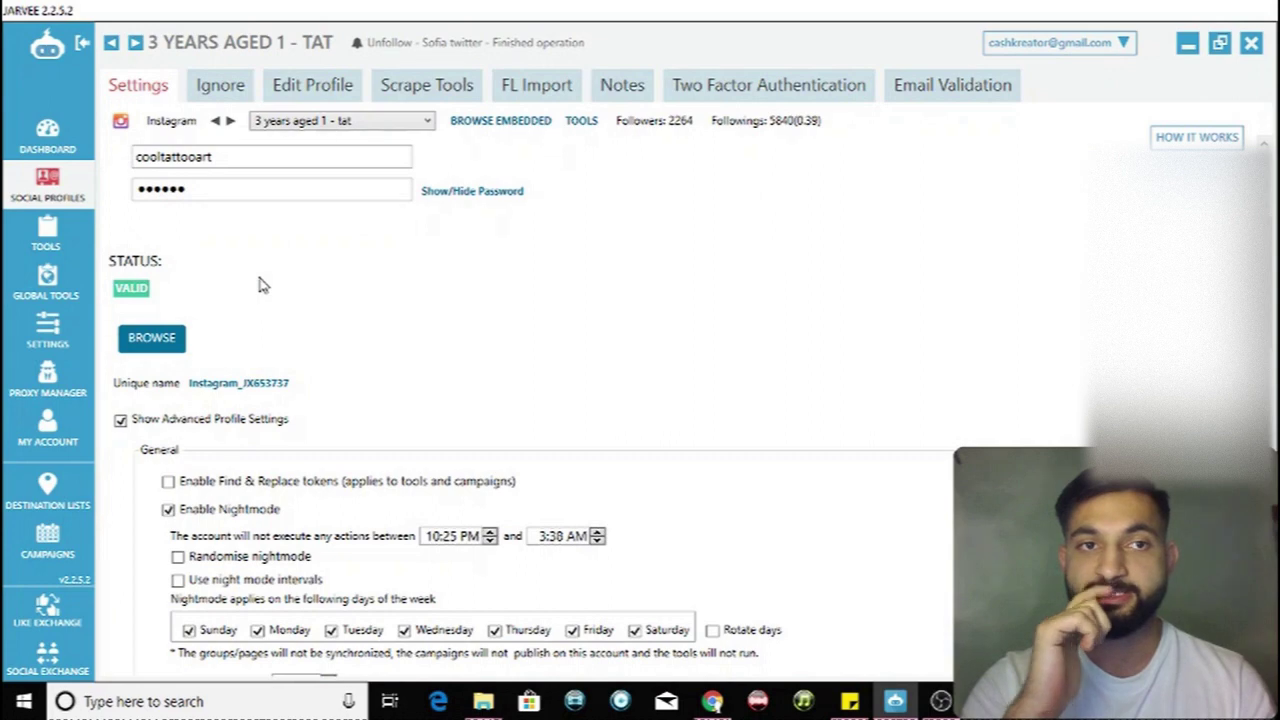
- Scroll through the profile settings and highlight, then deselect, the username field text
scroll(940, 362, "down", 3)
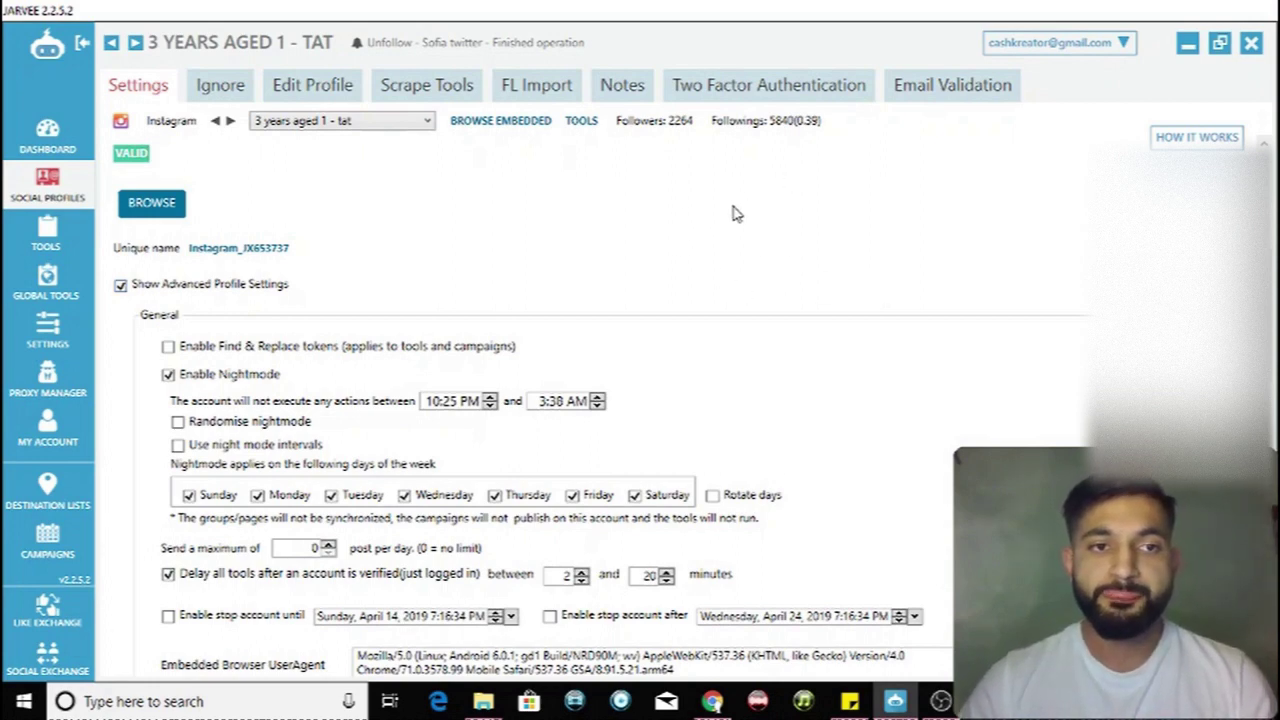
scroll(537, 277, "up", 3)
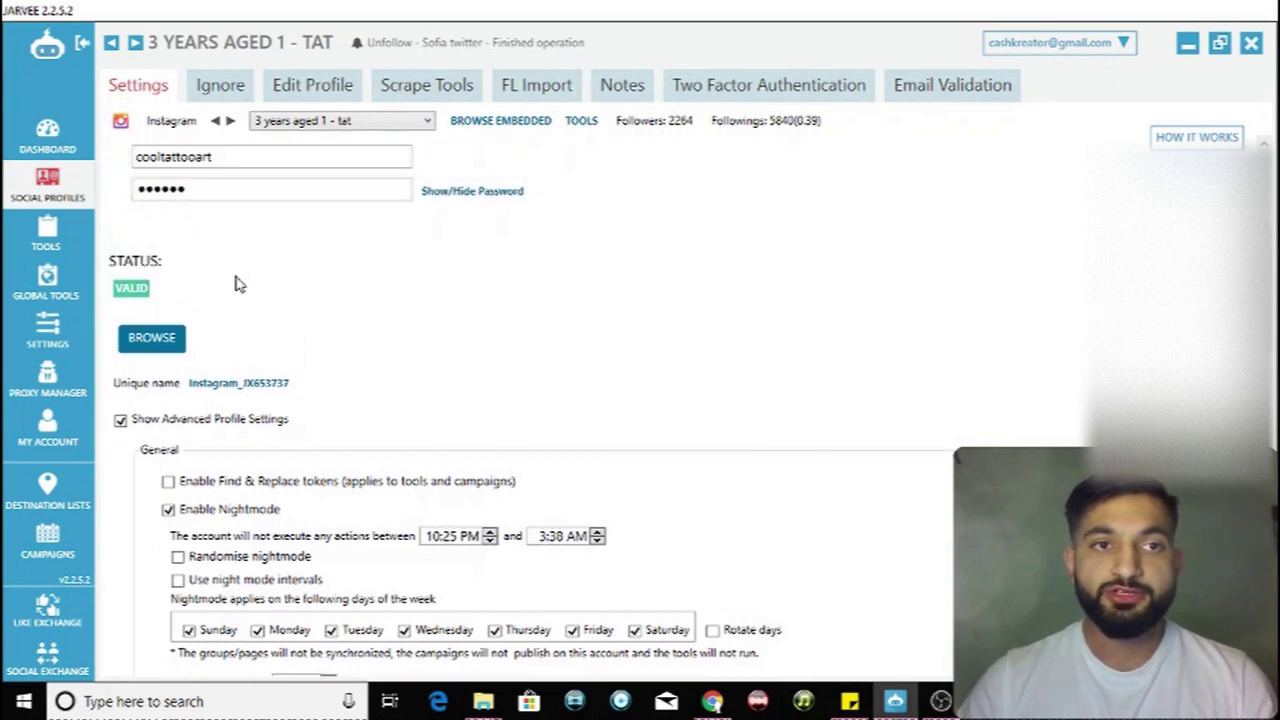
left_click_drag(223, 166, 150, 165)
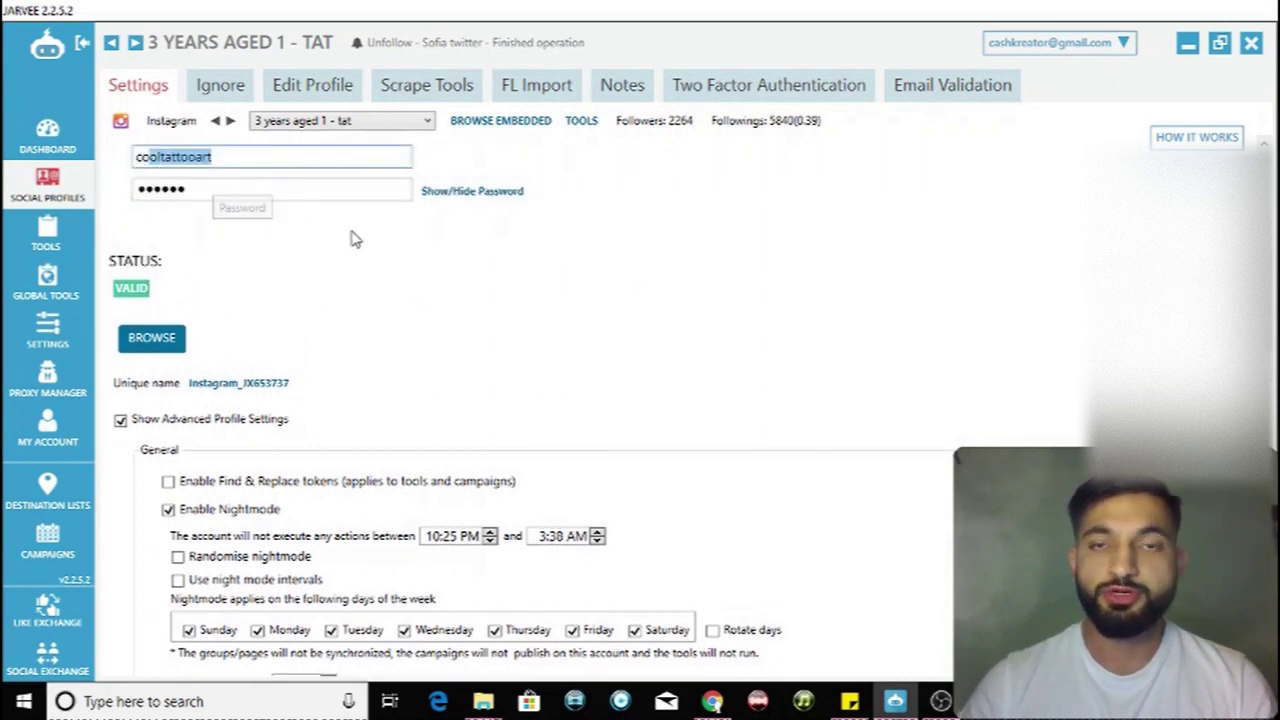
left_click(463, 276)
- Hide and re-show the advanced profile settings, then scroll down to the General Nightmode options
scroll(463, 278, "down", 3)
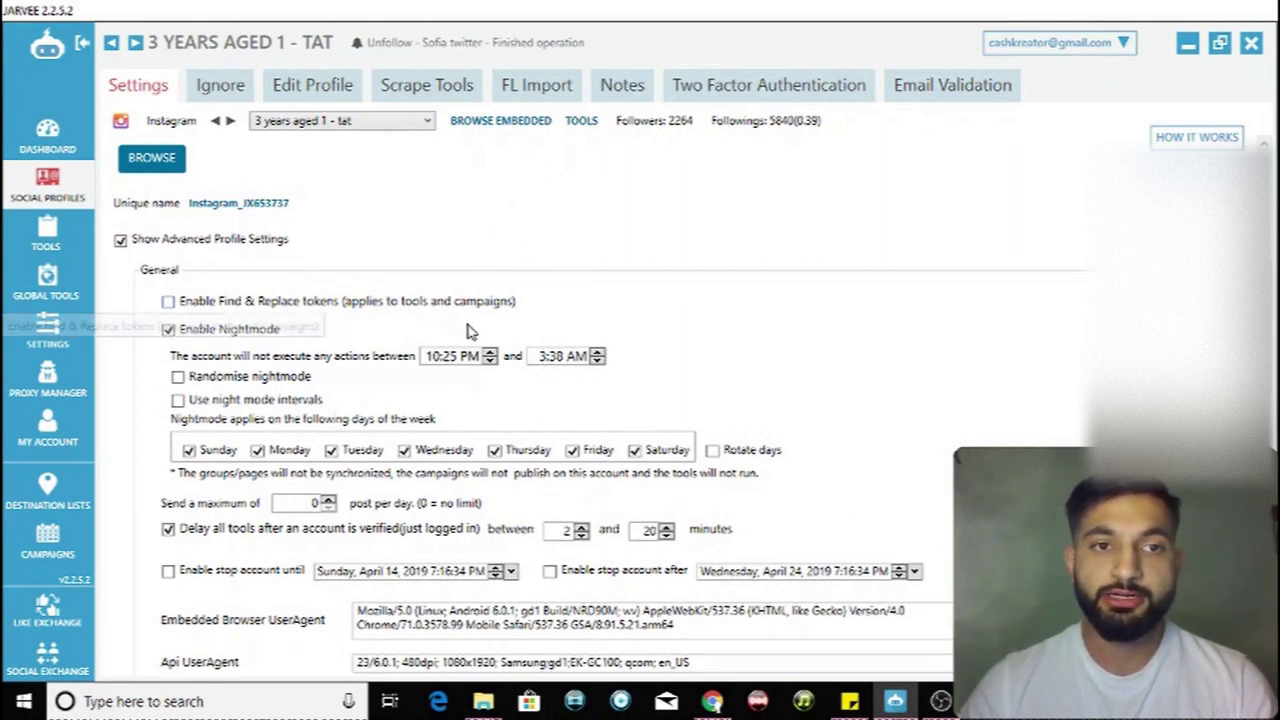
scroll(326, 282, "down", 1)
scroll(330, 285, "up", 1)
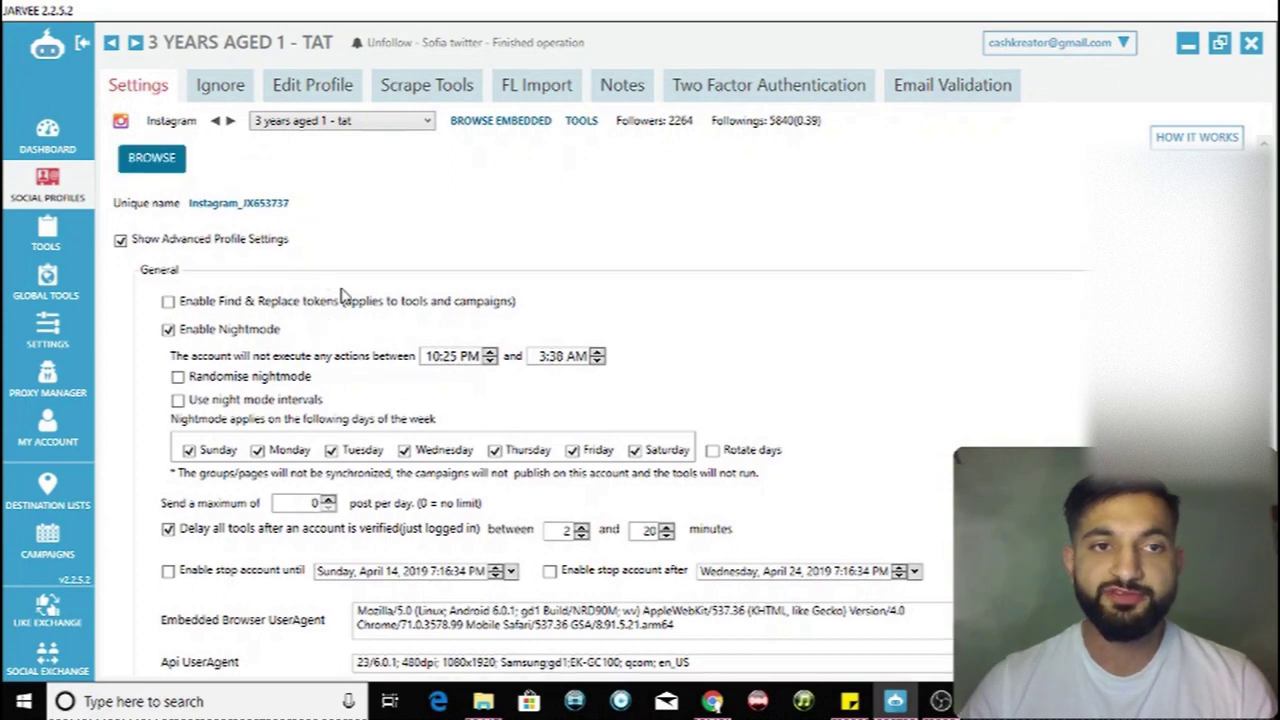
left_click(120, 241)
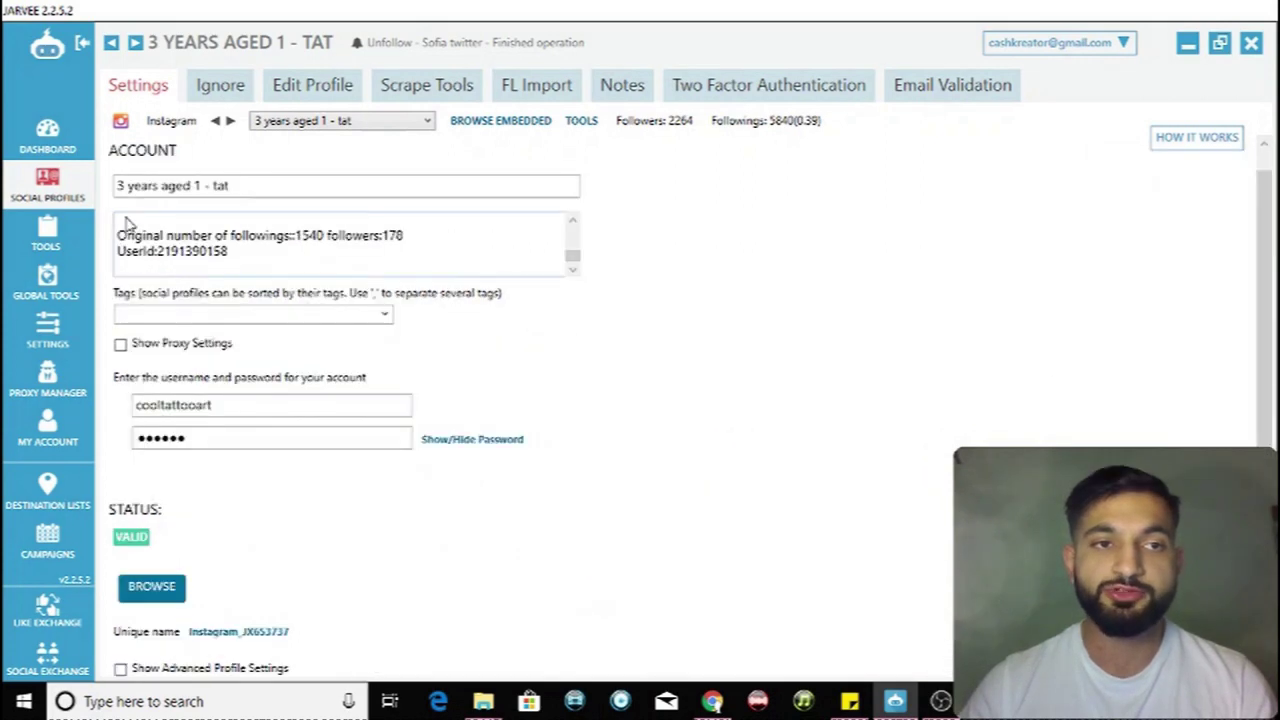
left_click(120, 669)
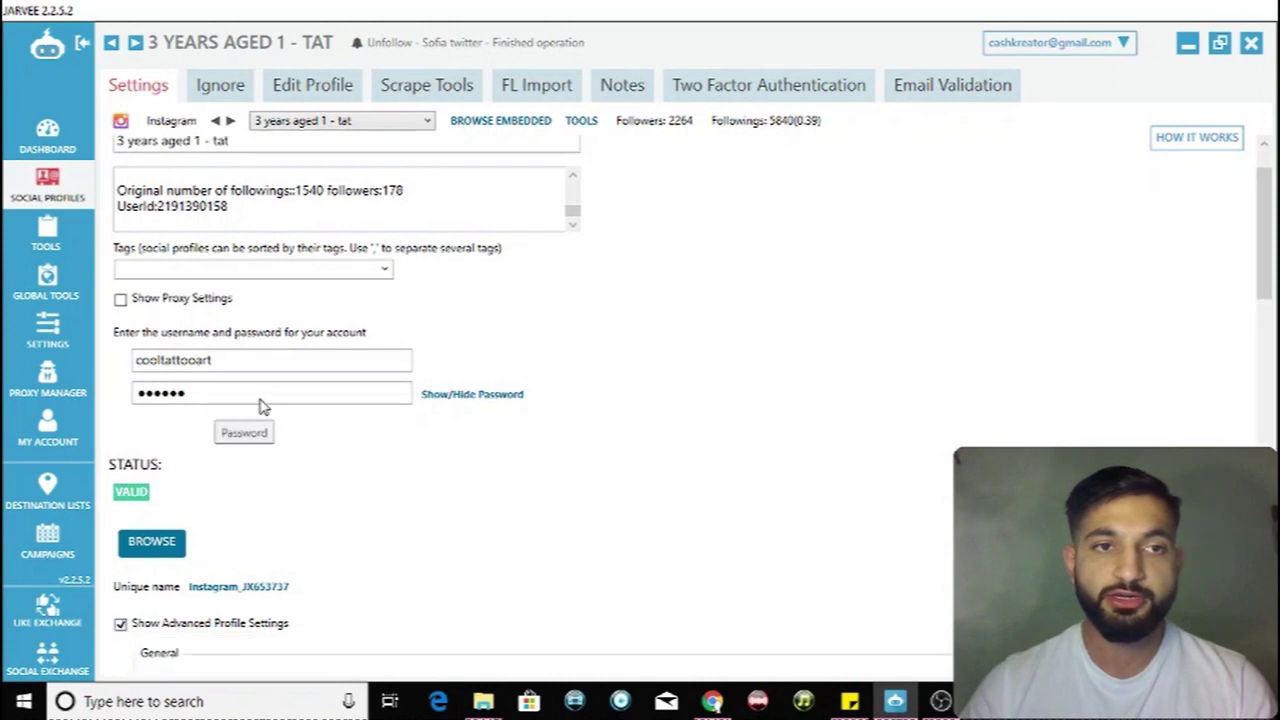
scroll(703, 494, "down", 1)
scroll(695, 458, "down", 10)
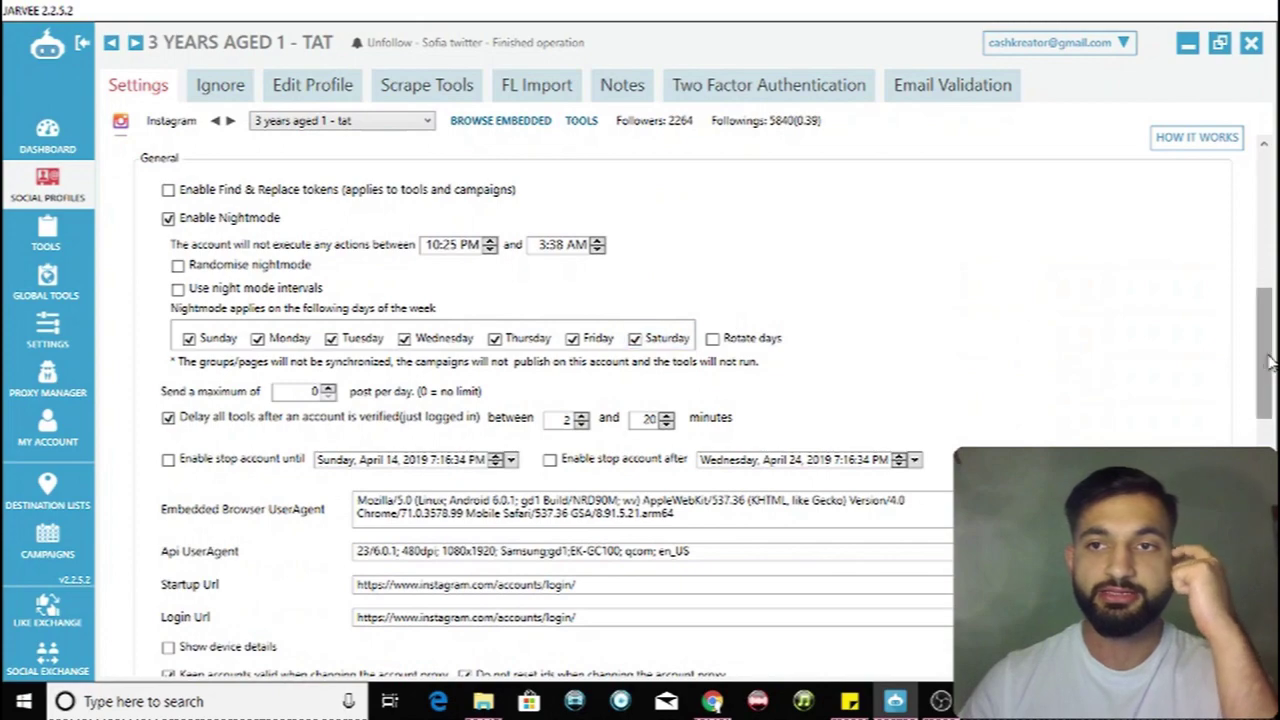
mouse_move(1265, 355)
left_mouse_down()
mouse_move(1266, 220)
mouse_move(1264, 364)
left_mouse_up()
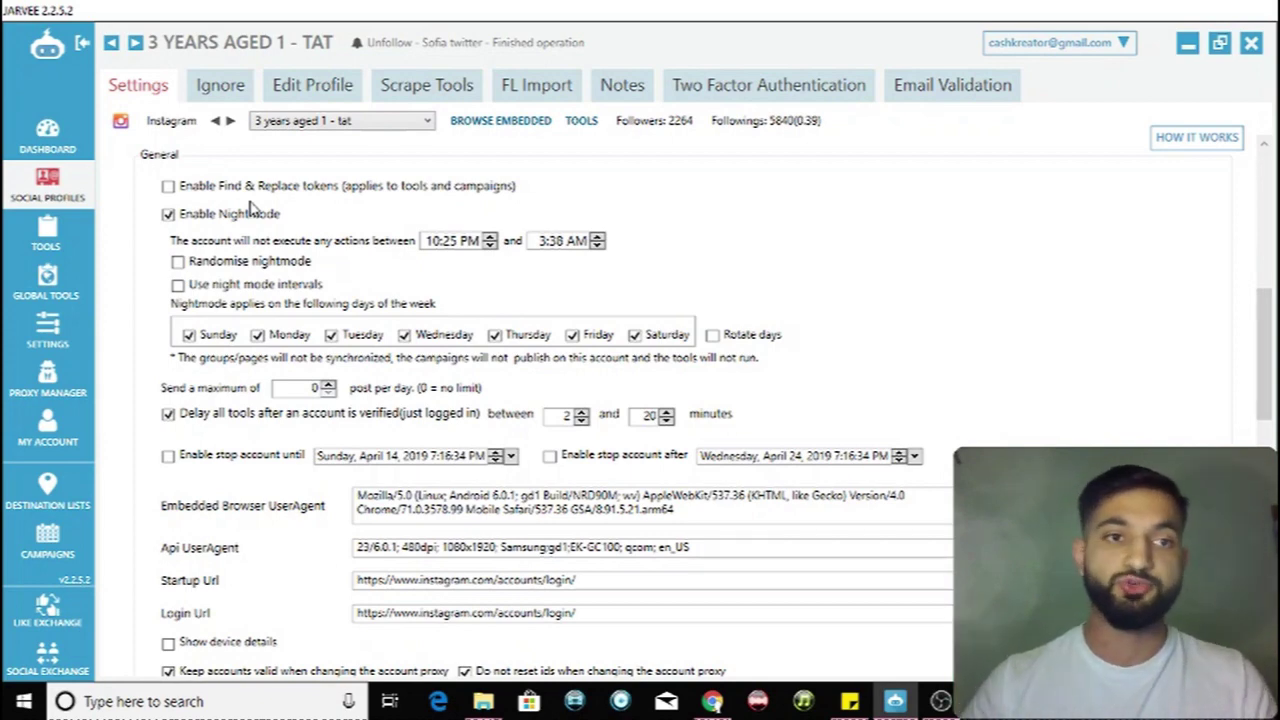
left_click(168, 214)
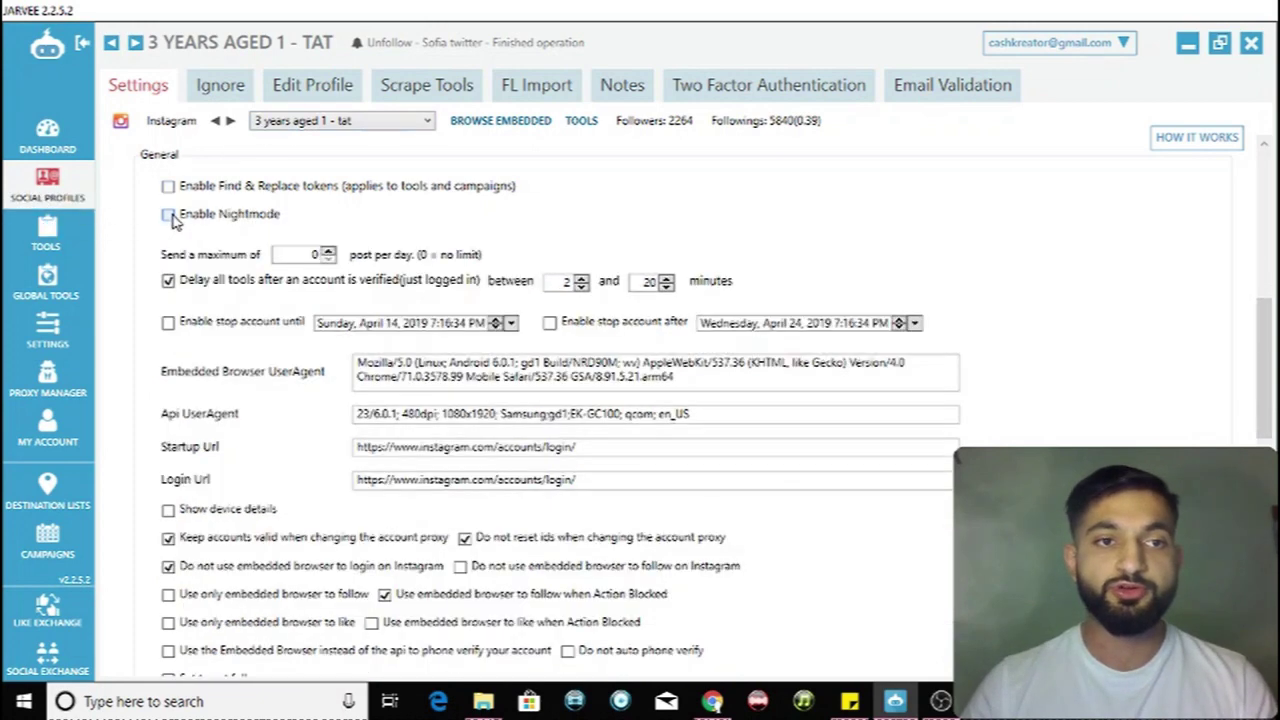
left_click(168, 214)
left_click(447, 243)
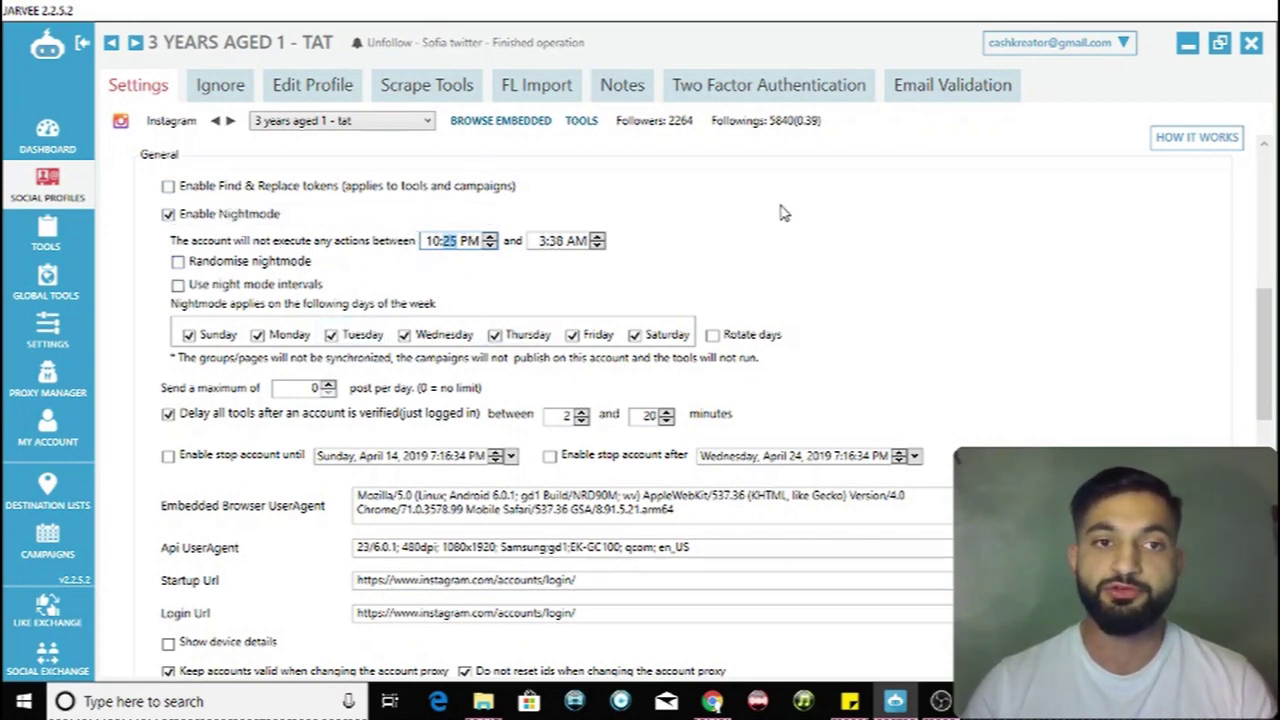
left_click(900, 310)
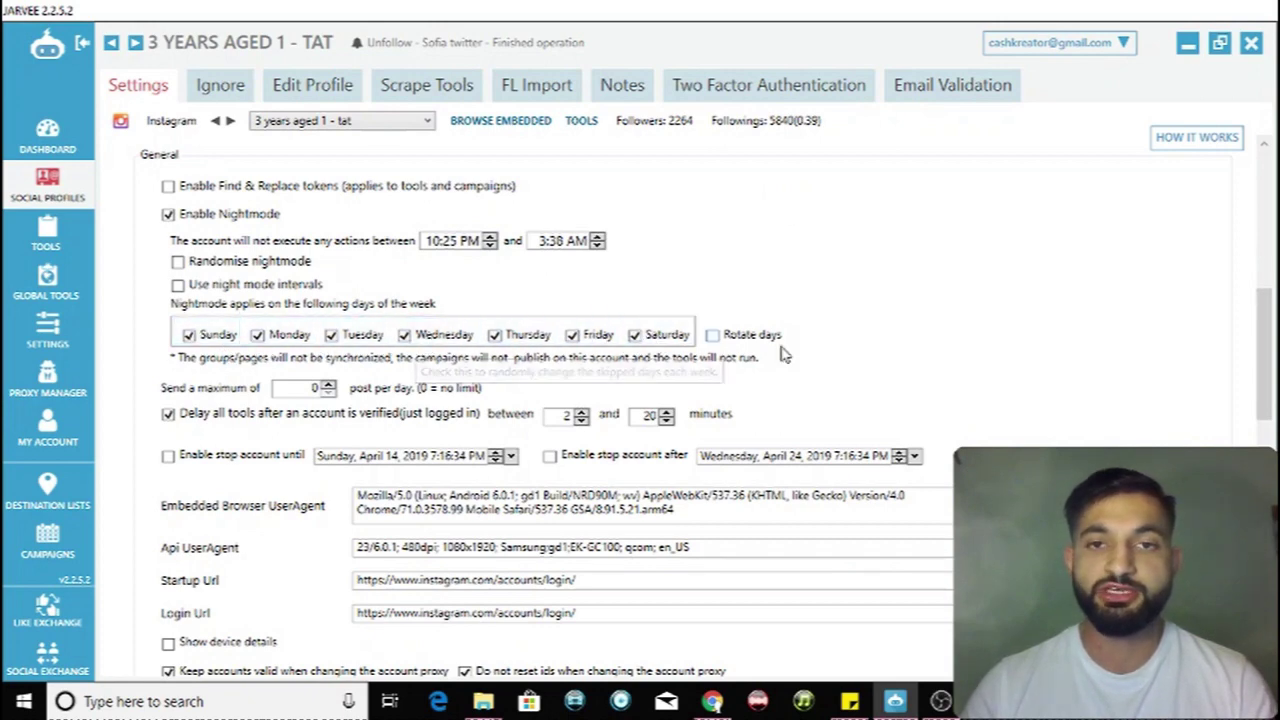
scroll(1265, 330, "down", 2)
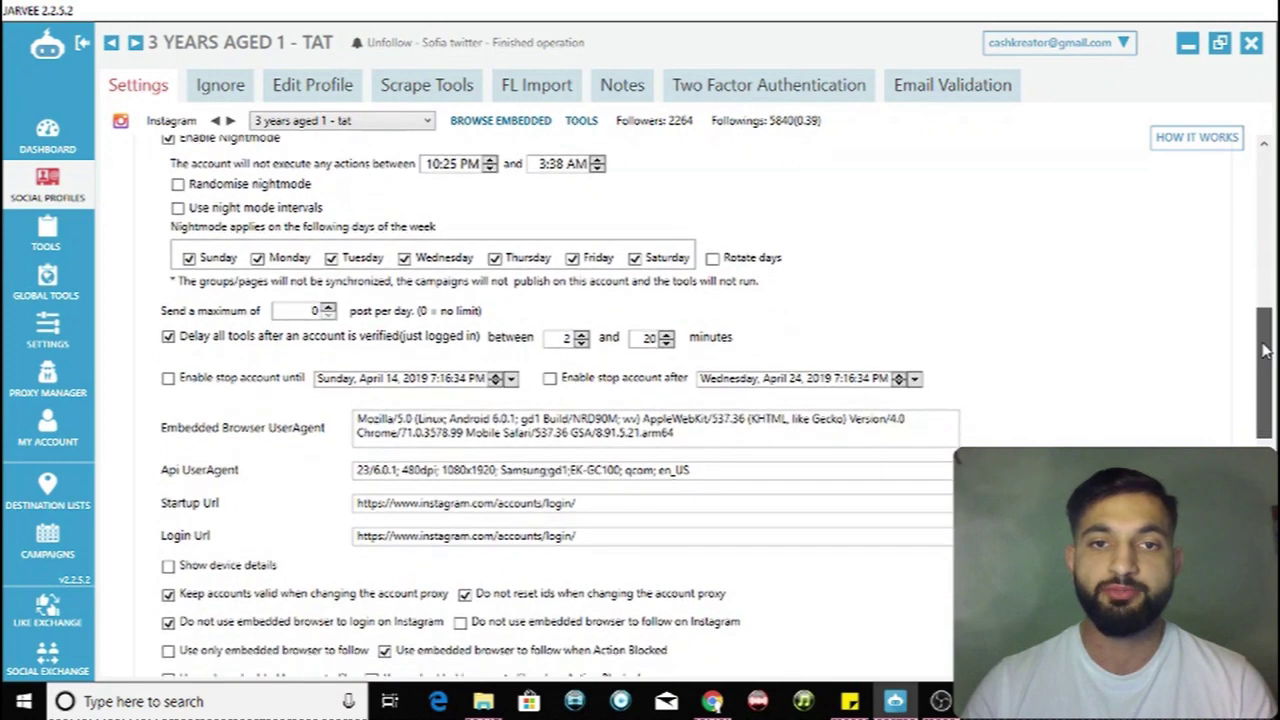
mouse_move(228, 343)
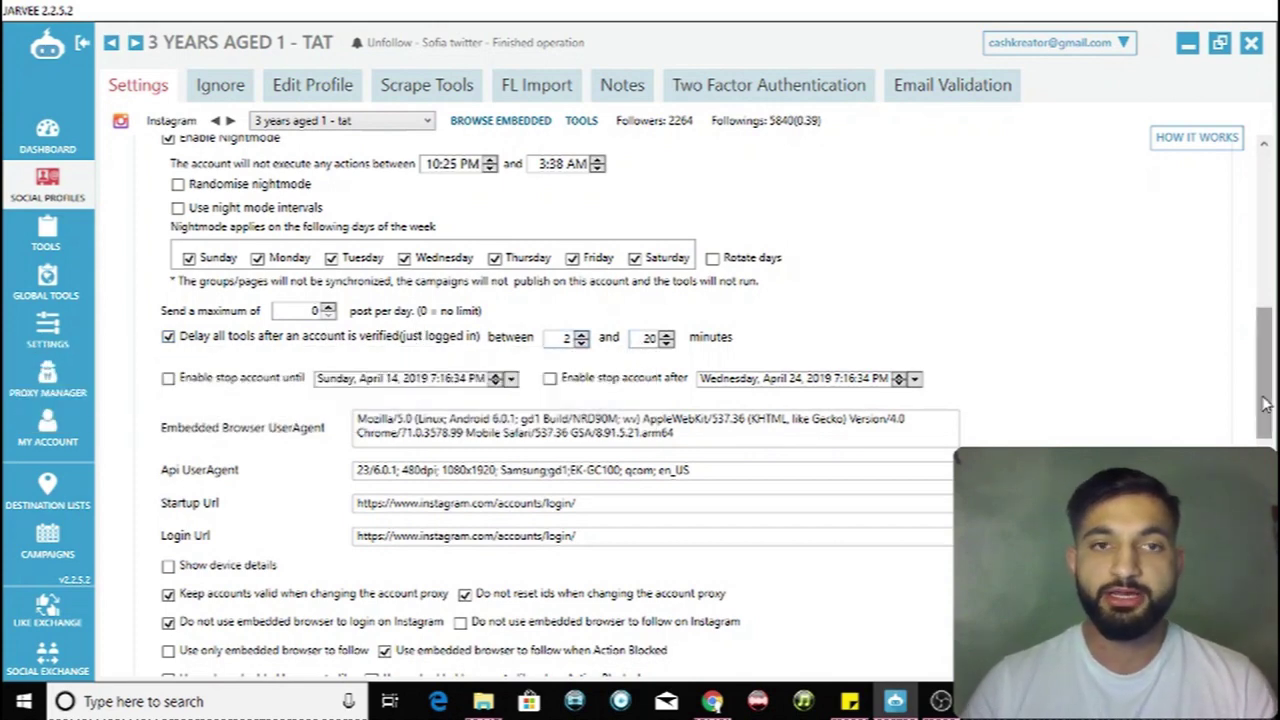
left_click_drag(1266, 410, 1266, 456)
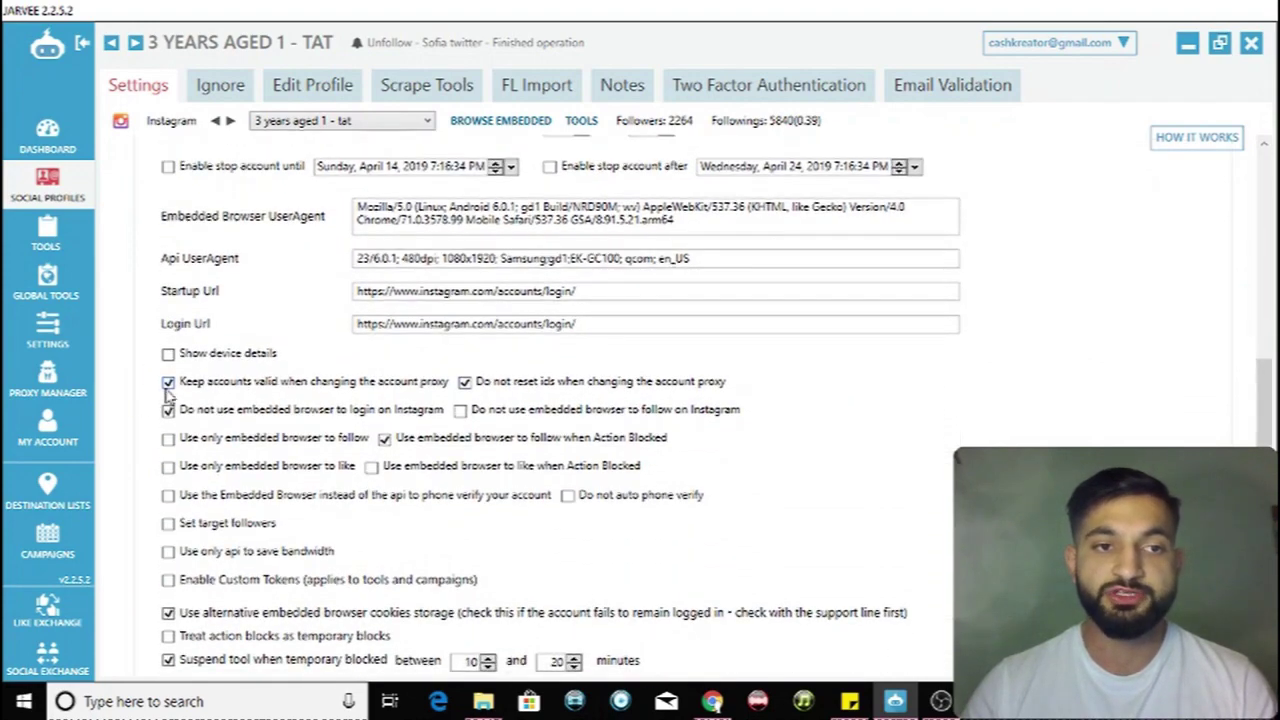
- Scroll past the Synchronization, INFO and Cookies sections and go to the TOOLS overview page
scroll(343, 255, "down", 3)
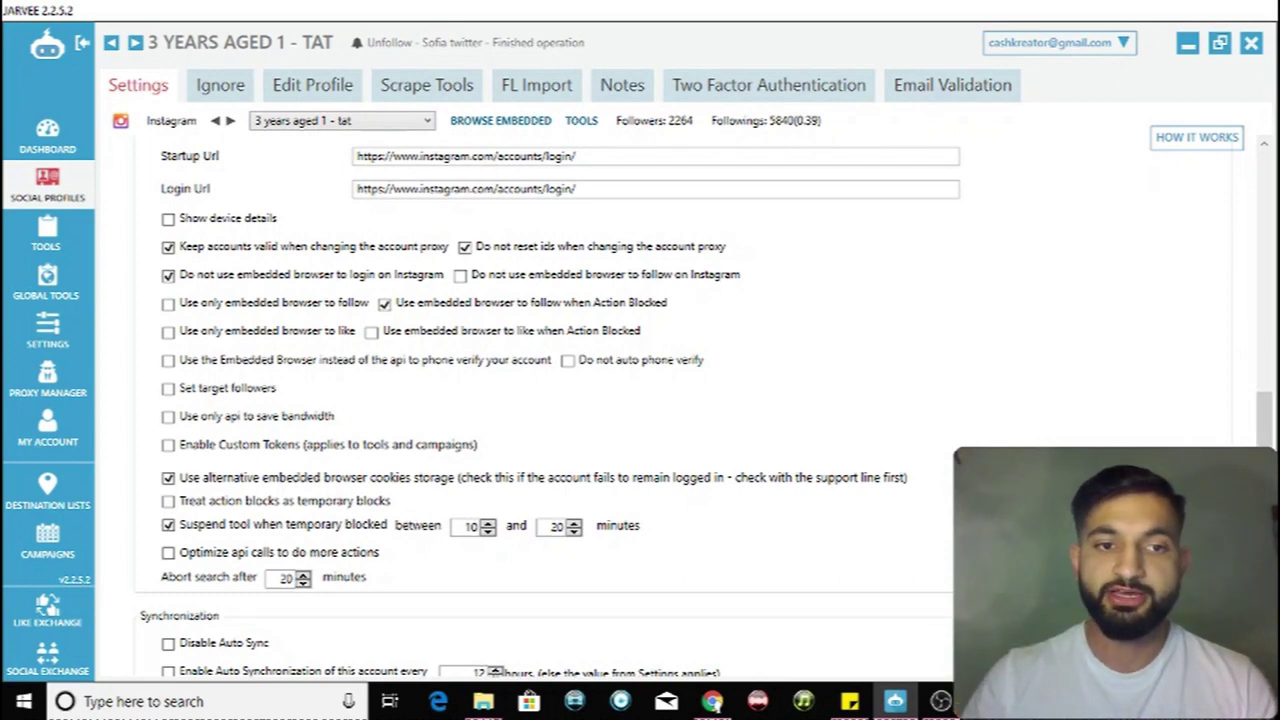
scroll(640, 400, "down", 4)
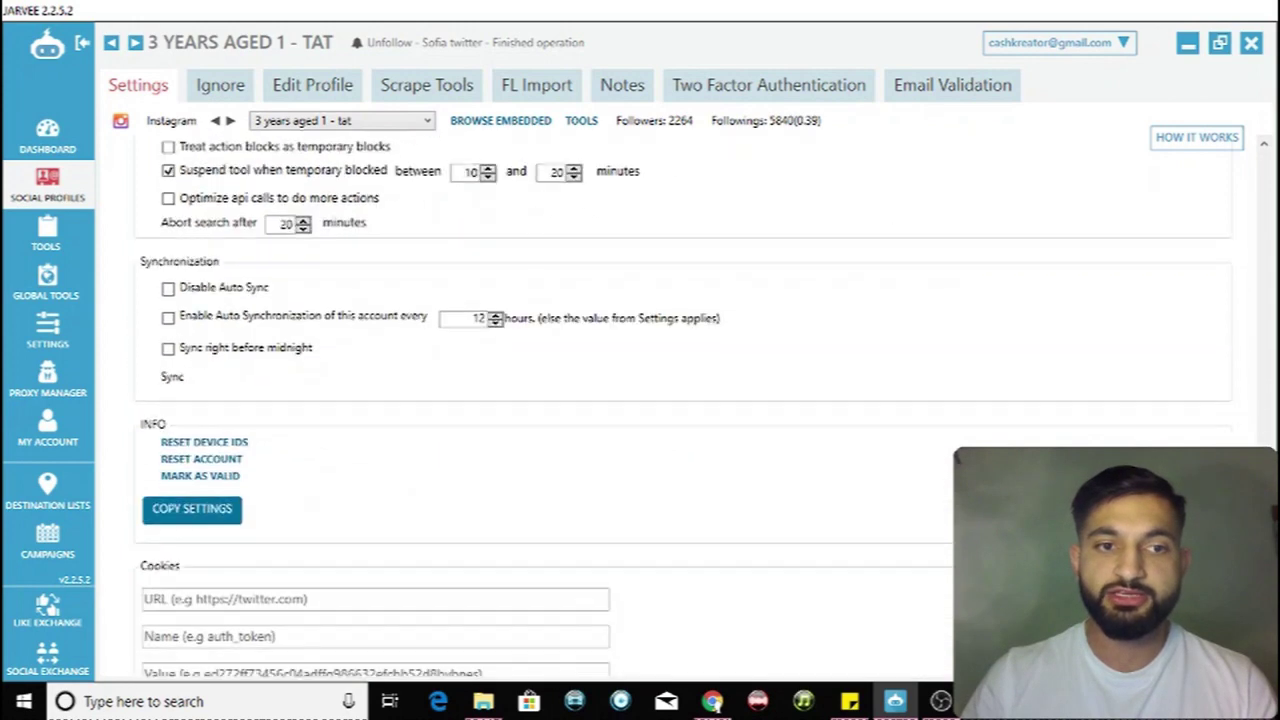
scroll(640, 400, "down", 1)
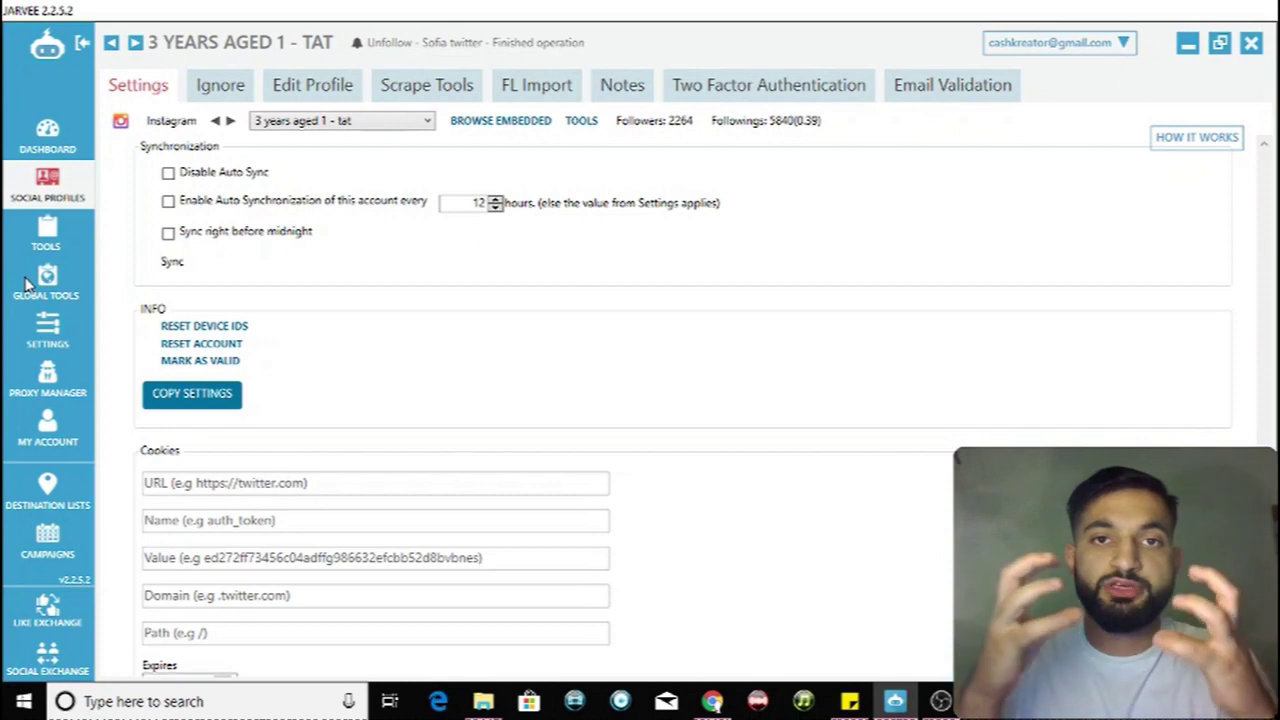
left_click(45, 236)
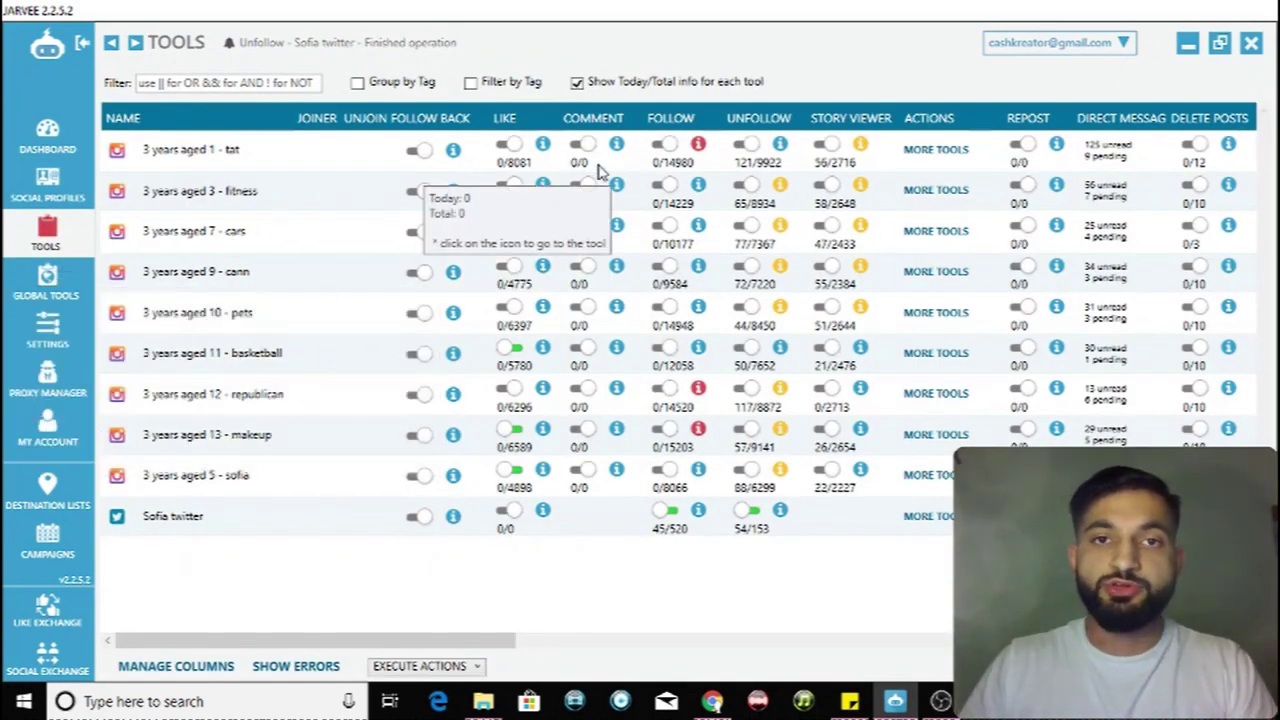
- Open the Follow tool settings for the '3 years aged 1 - tat' account from the Tools table
mouse_move(698, 146)
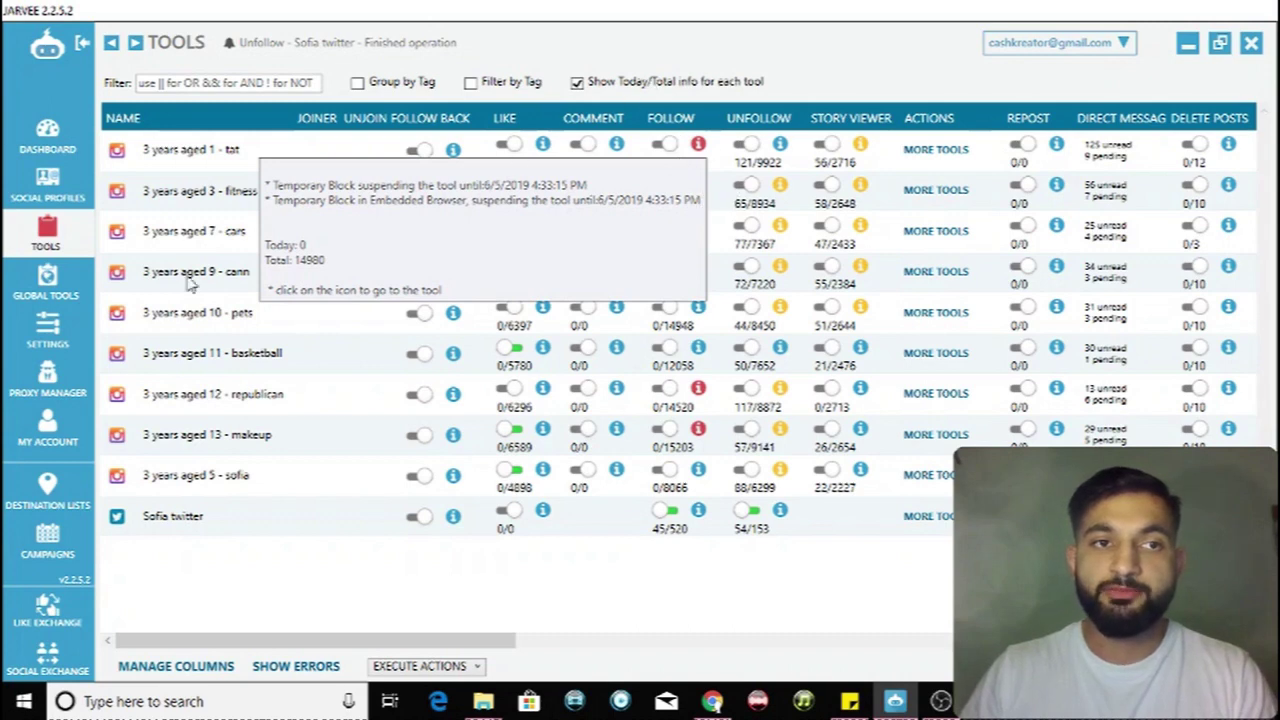
left_click(220, 155)
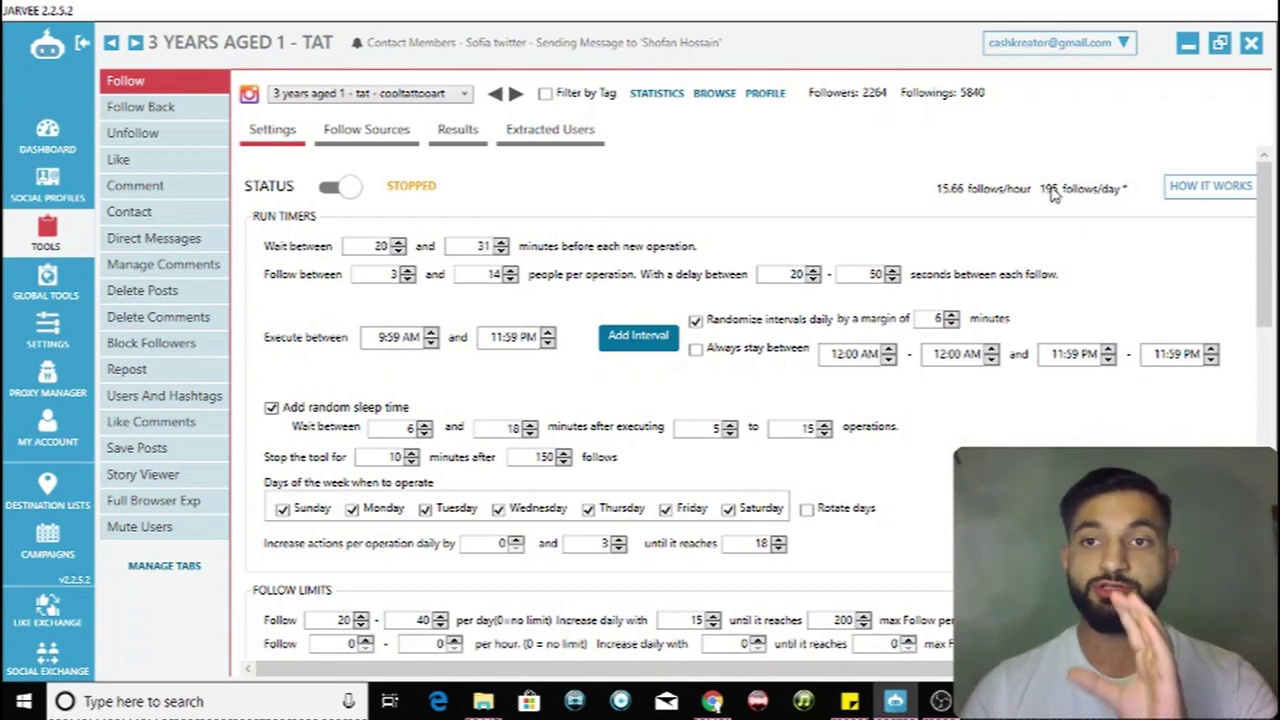
mouse_move(1035, 197)
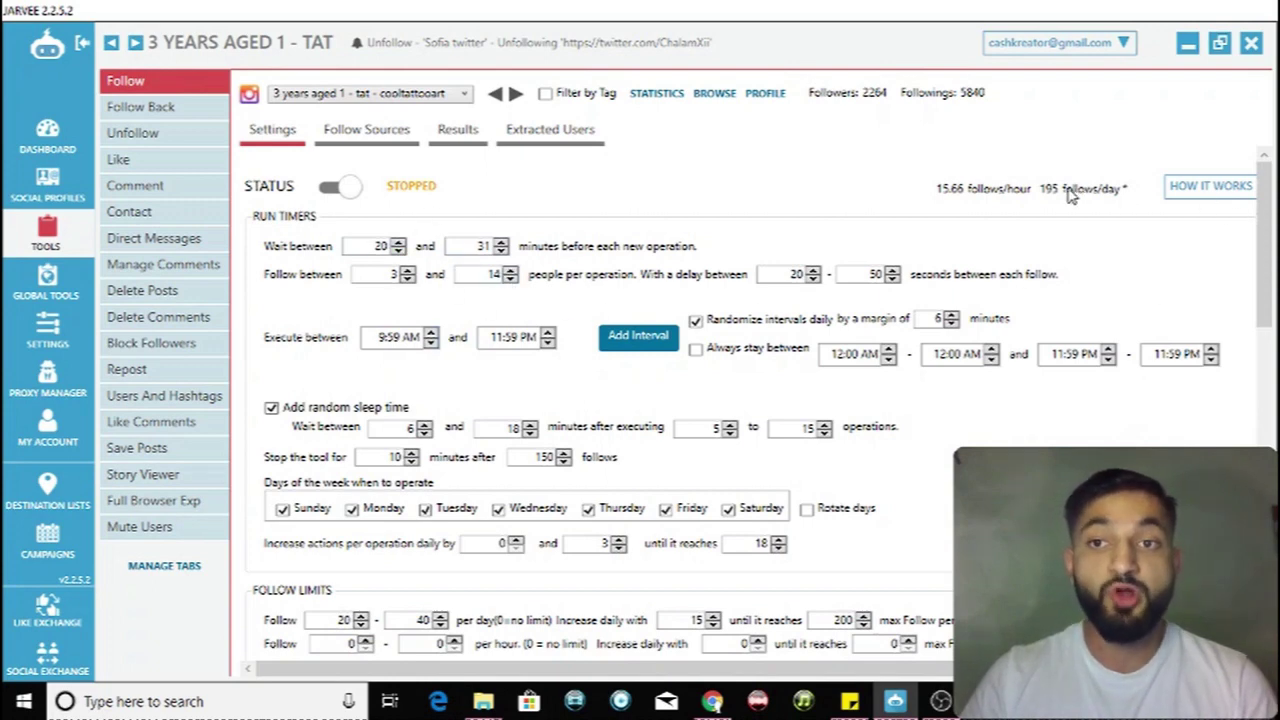
mouse_move(1070, 188)
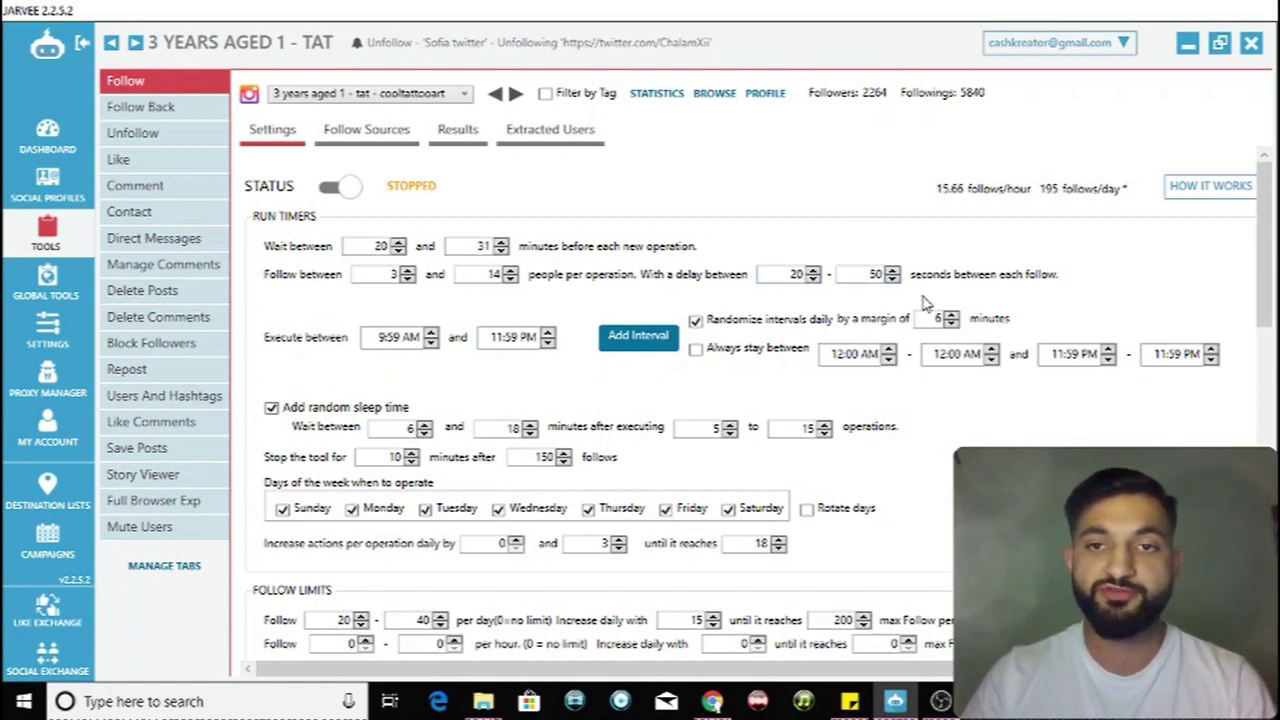
double_click(866, 276)
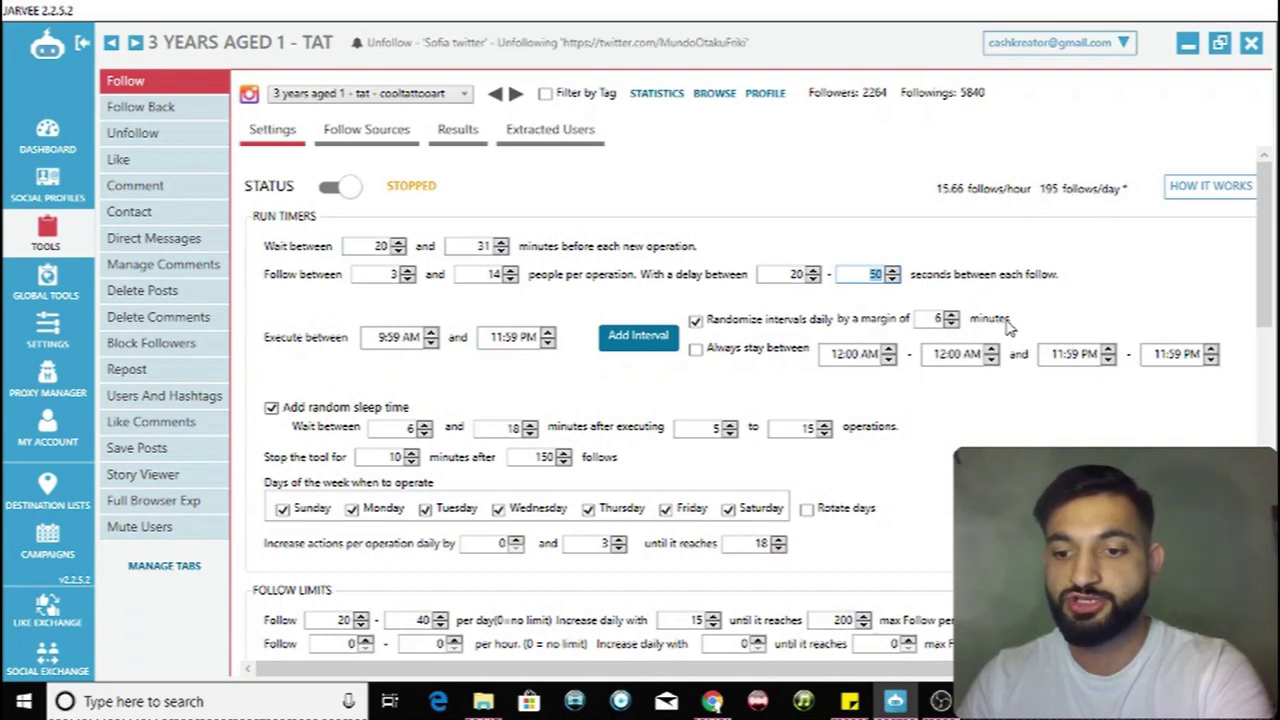
type("25")
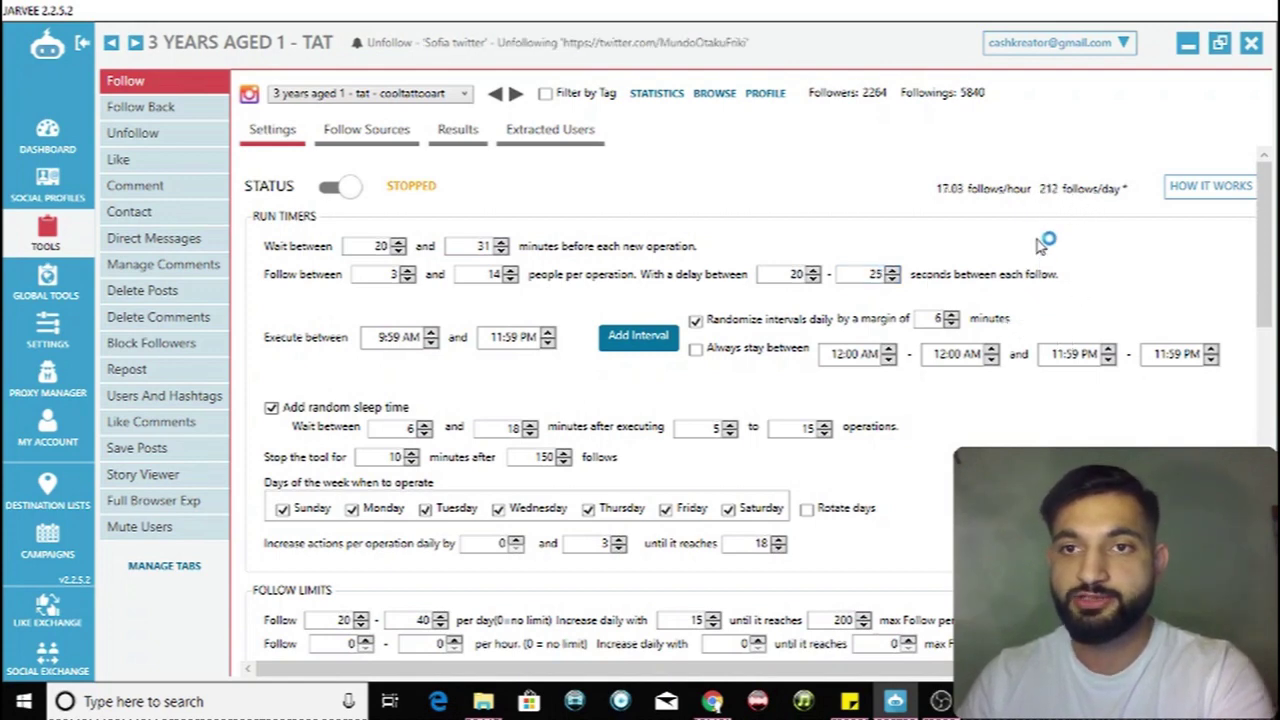
double_click(870, 278)
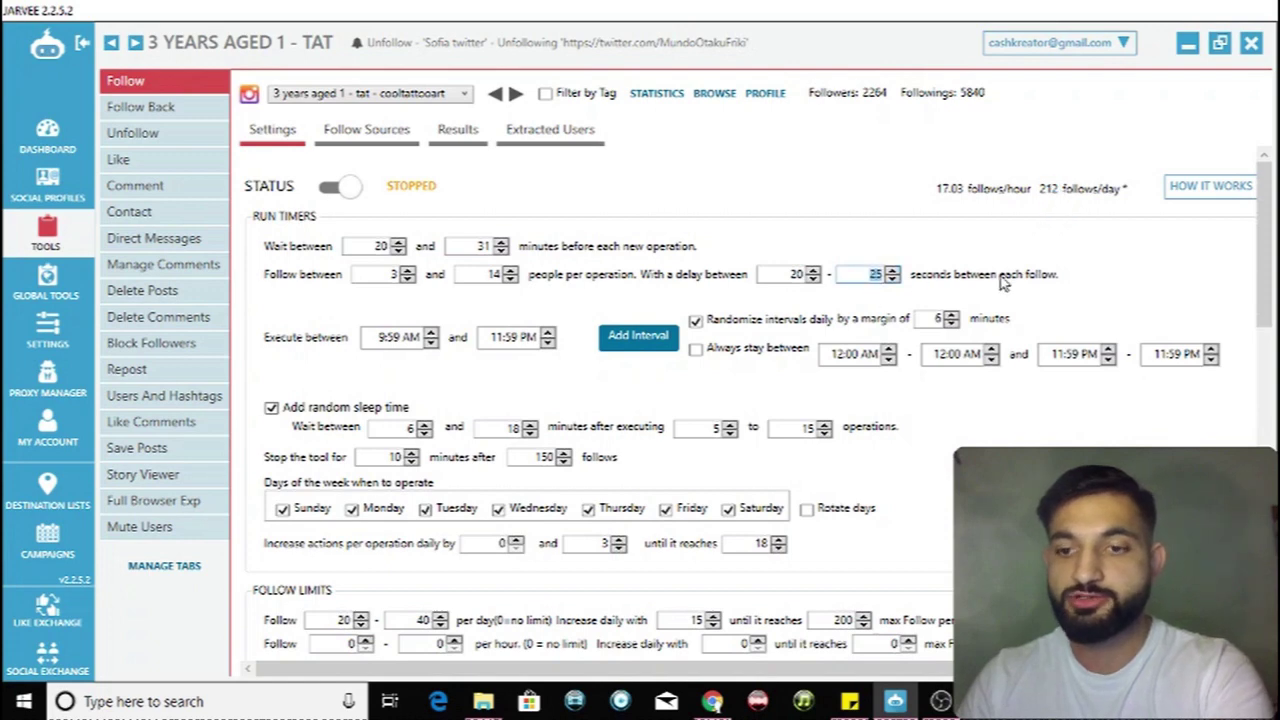
type("50")
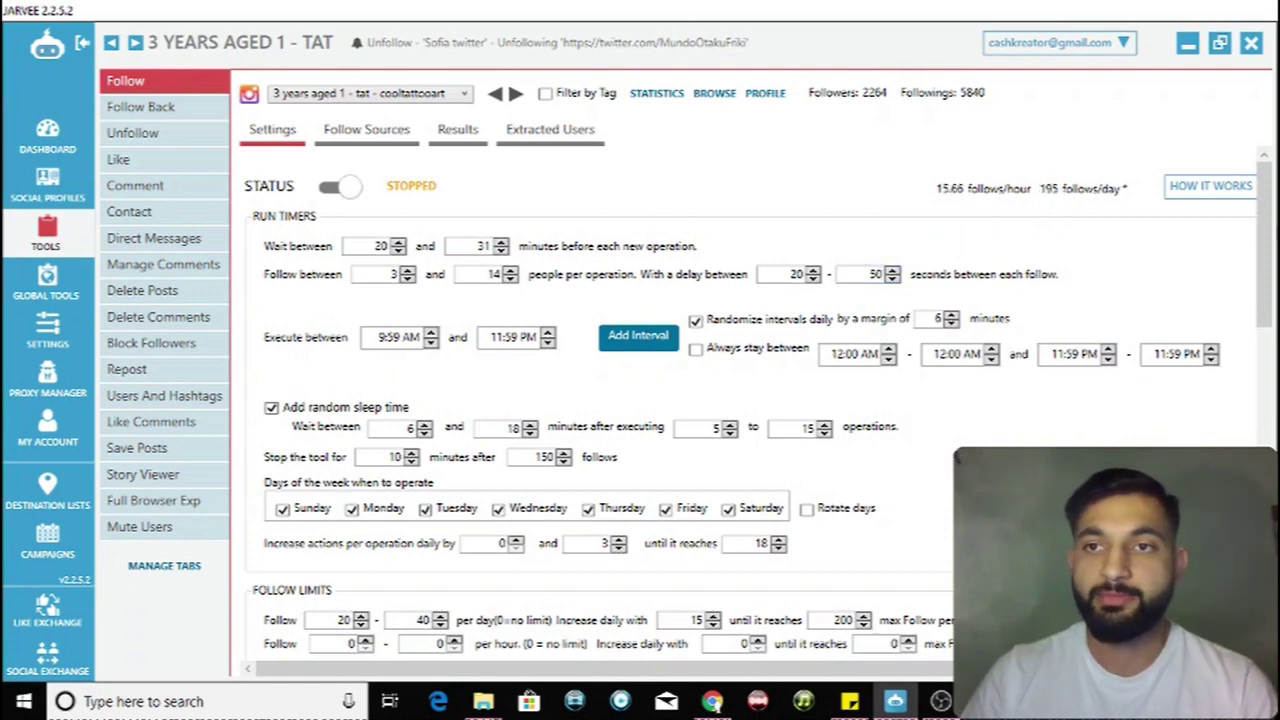
scroll(620, 320, "down", 1)
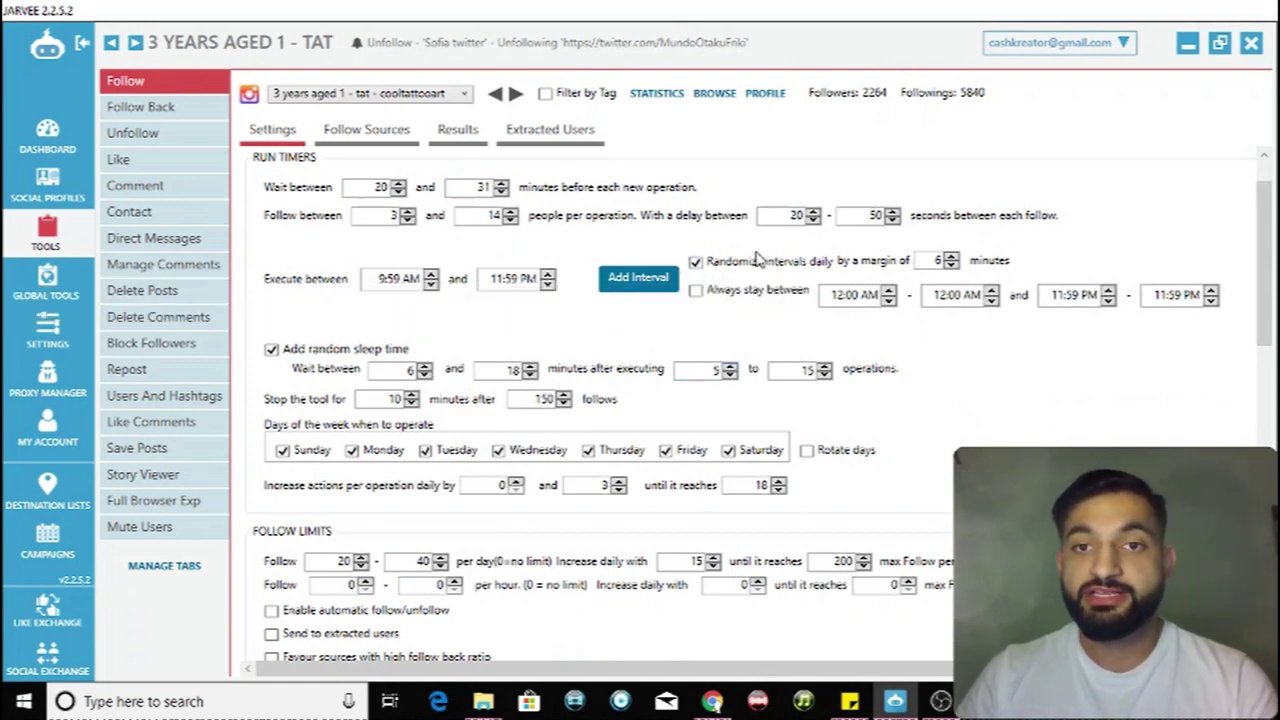
scroll(1266, 276, "up", 1)
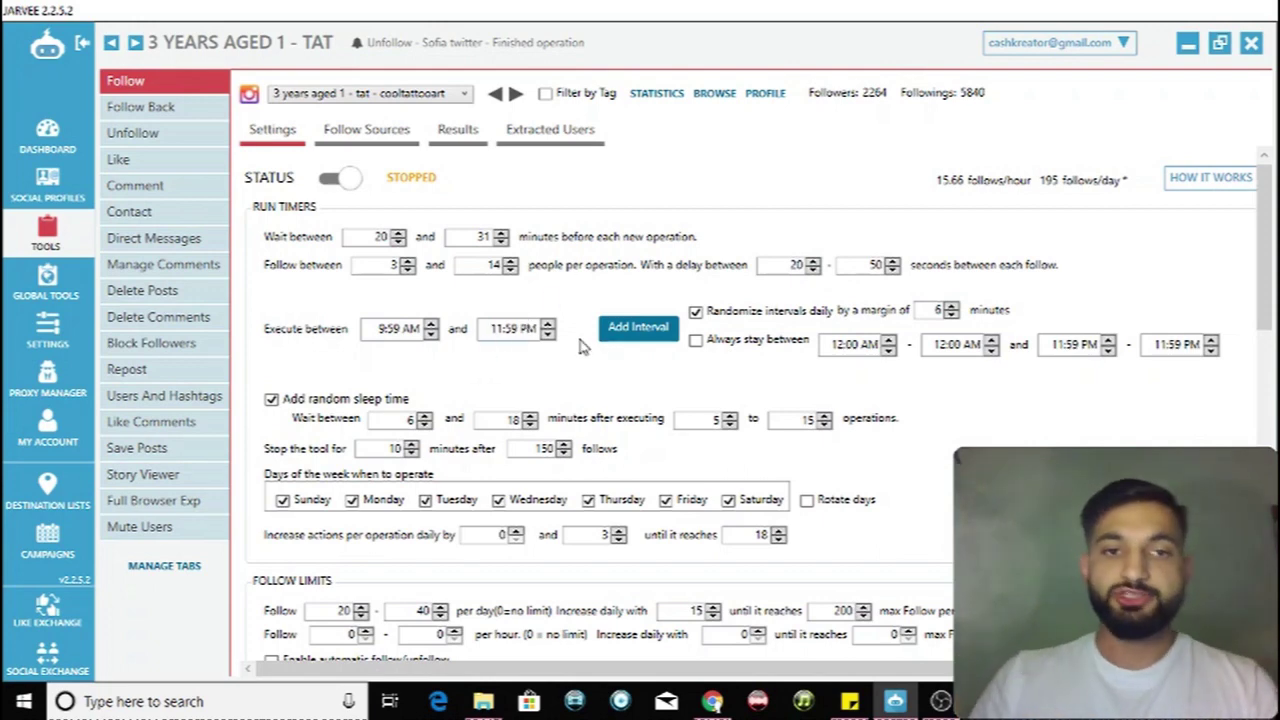
left_click_drag(1261, 308, 1260, 343)
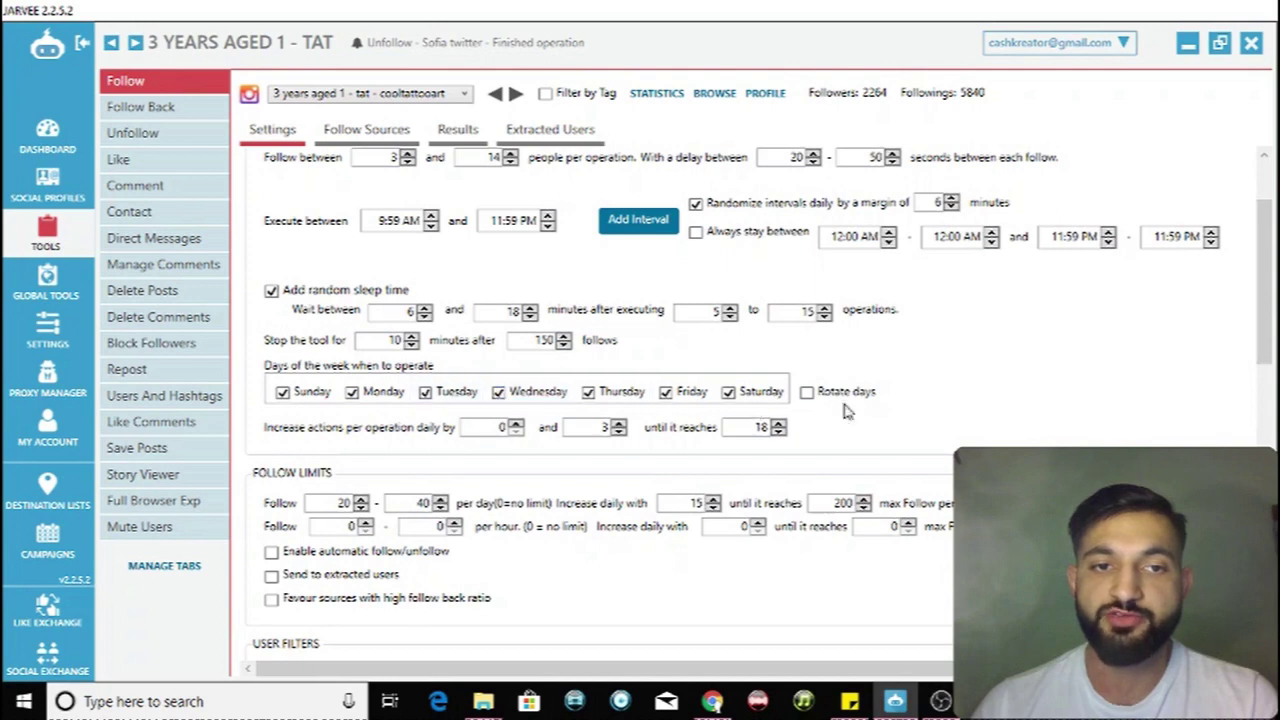
scroll(1162, 412, "down", 4)
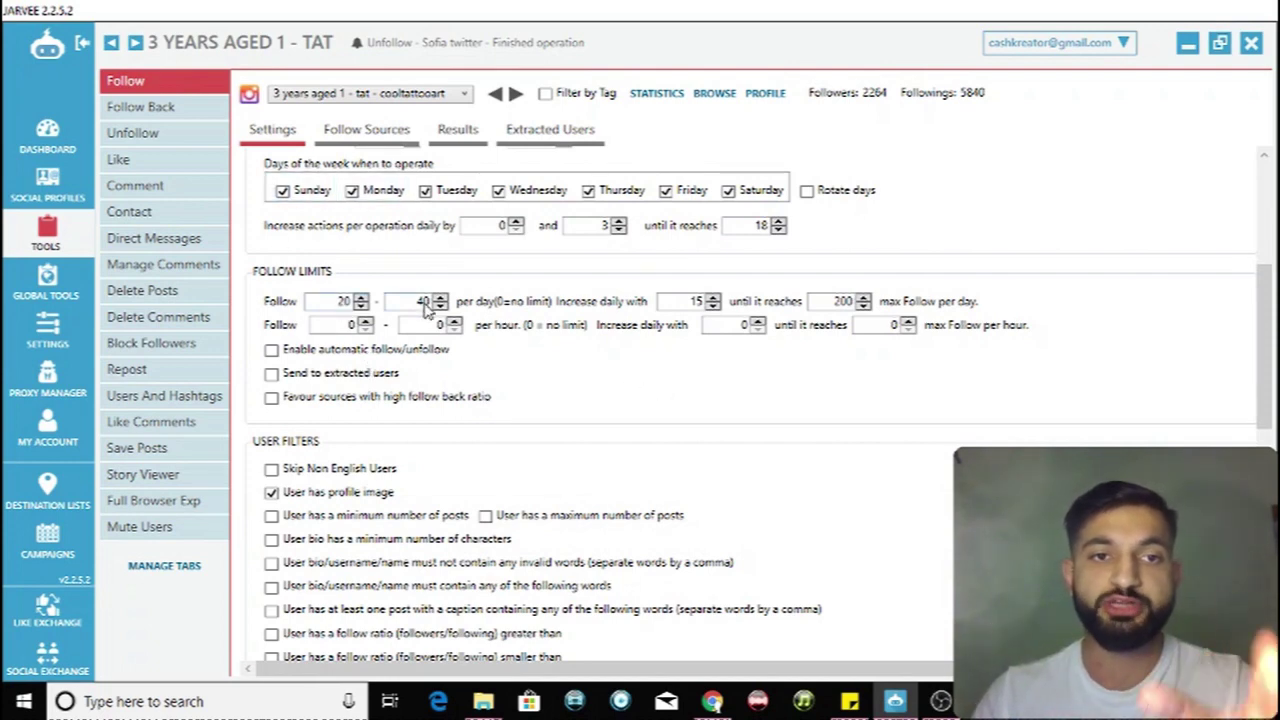
double_click(422, 302)
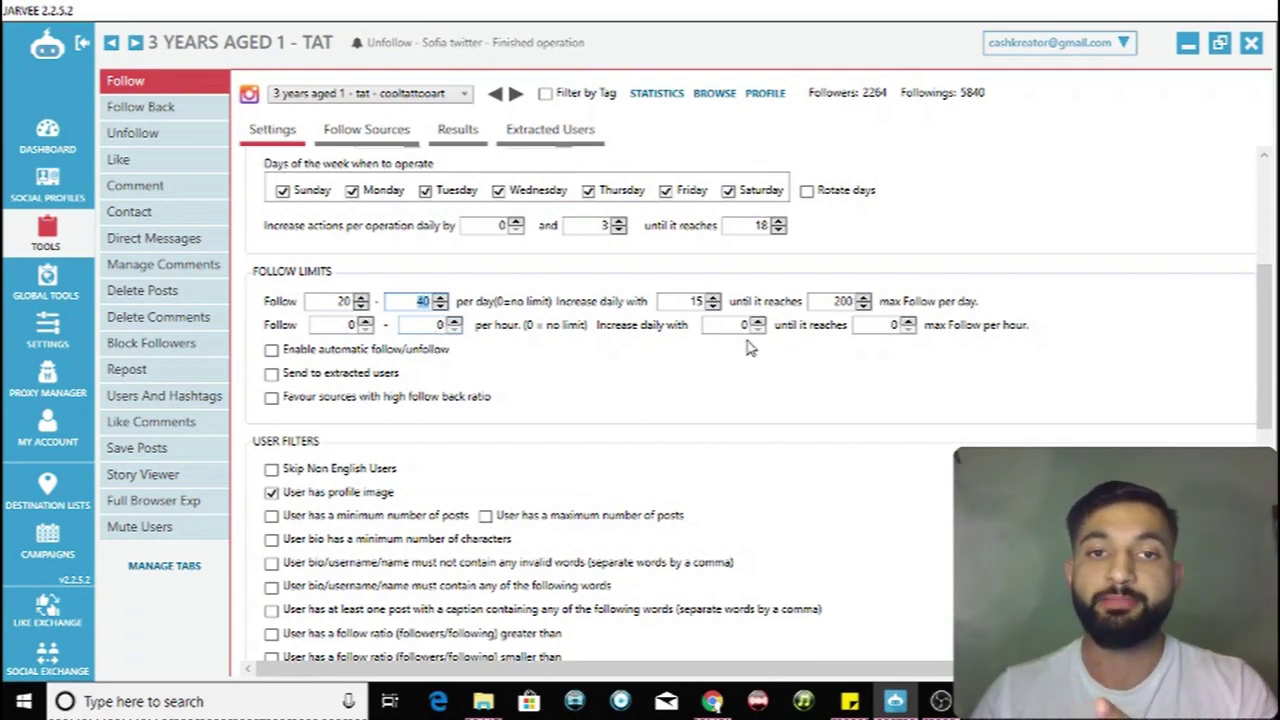
double_click(672, 306)
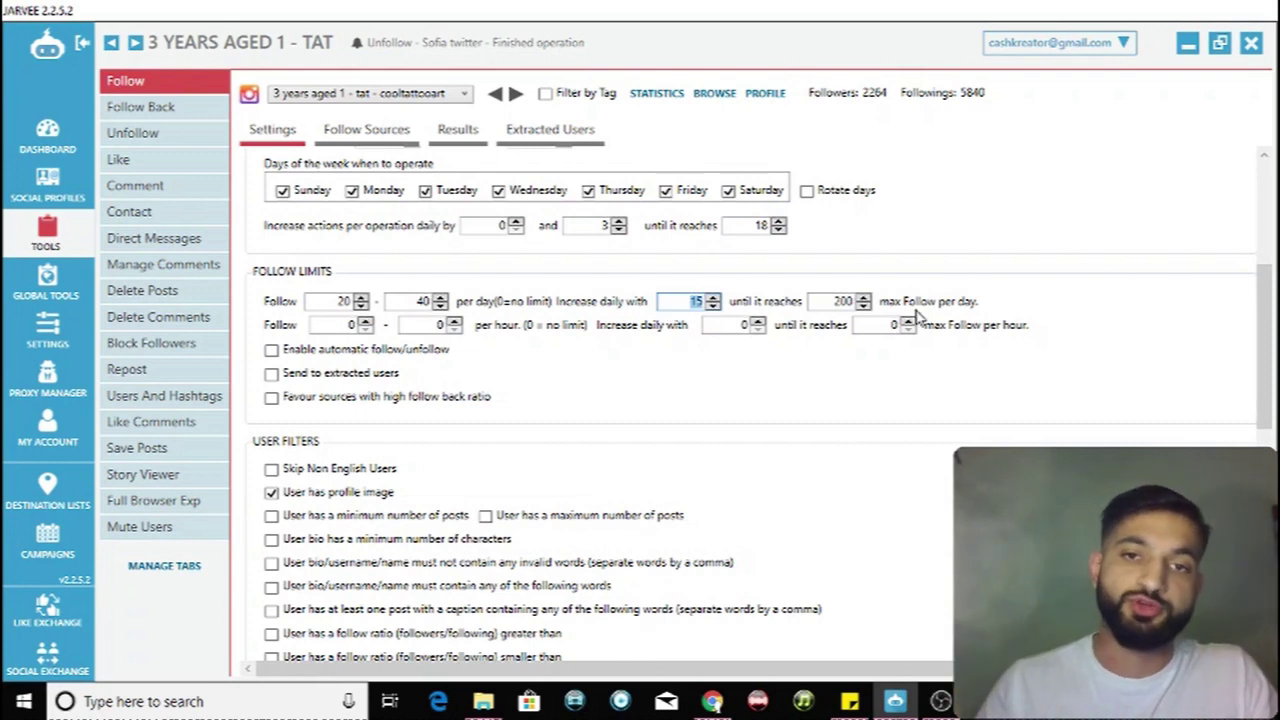
left_click(858, 278)
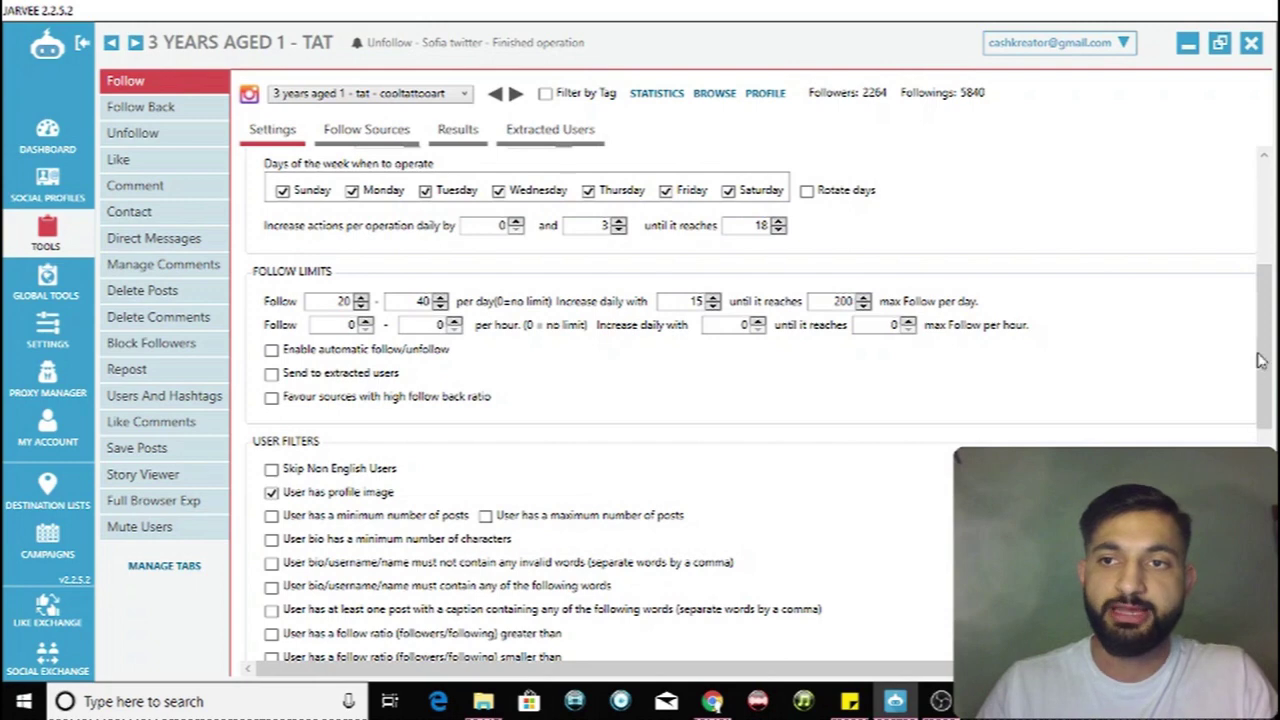
scroll(1261, 361, "down", 5)
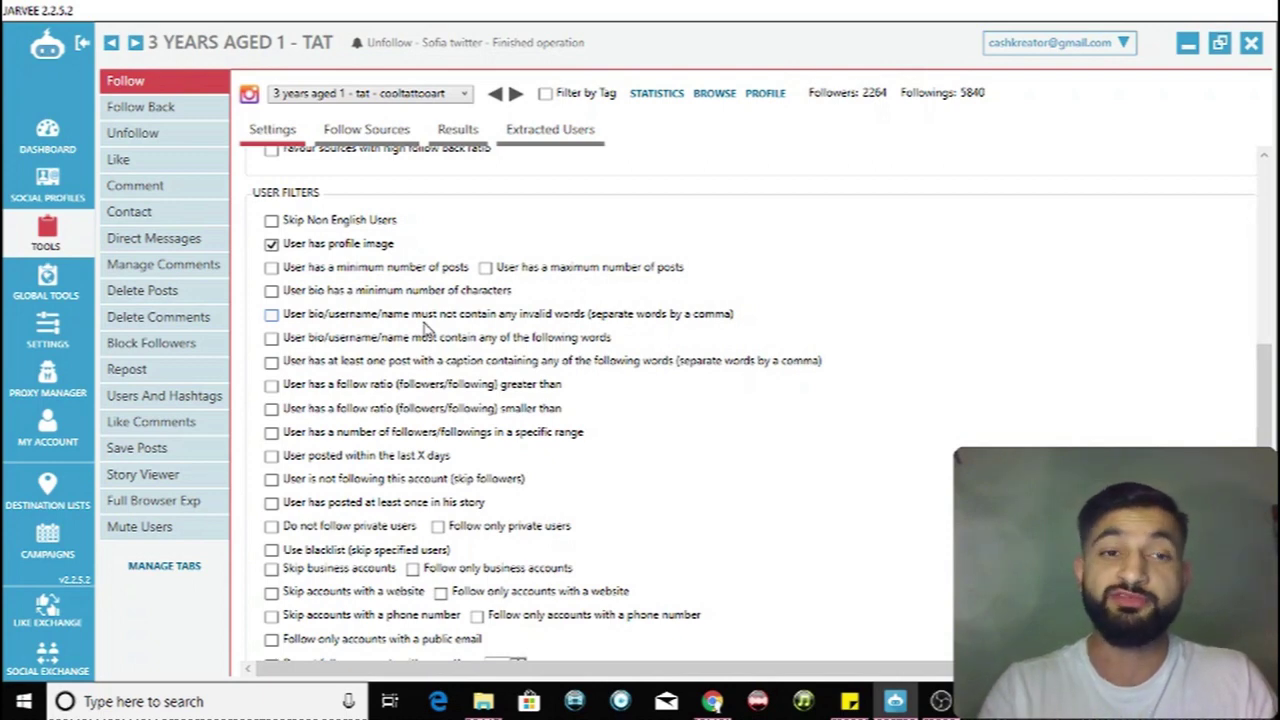
scroll(634, 409, "down", 5)
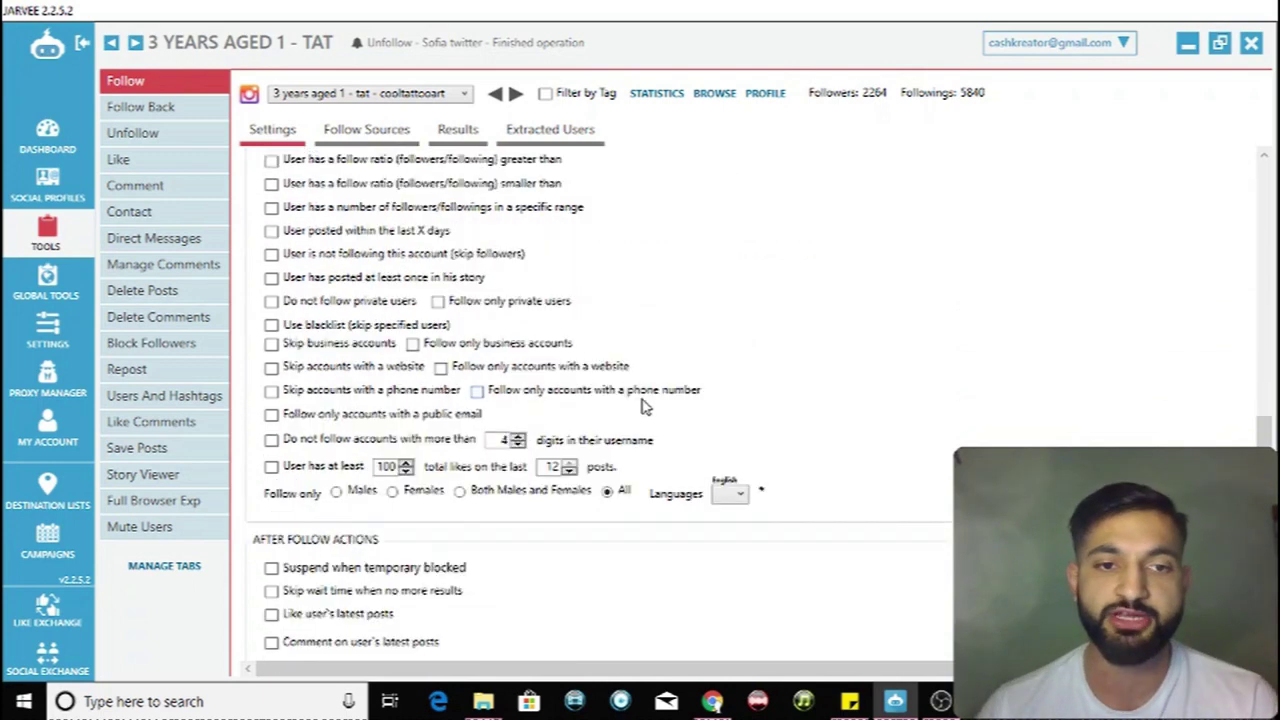
scroll(643, 405, "down", 4)
scroll(549, 228, "up", 15)
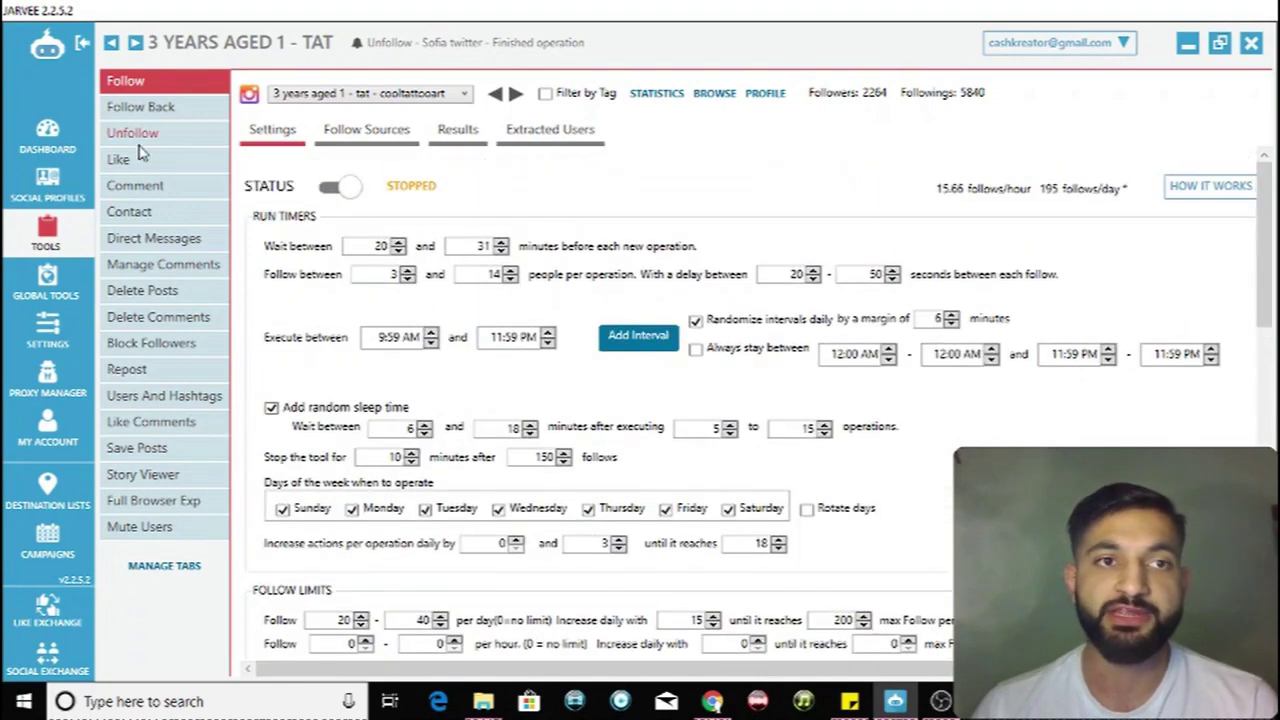
- Start the Follow tool briefly, stop it again, and scroll through its settings
left_click(341, 189)
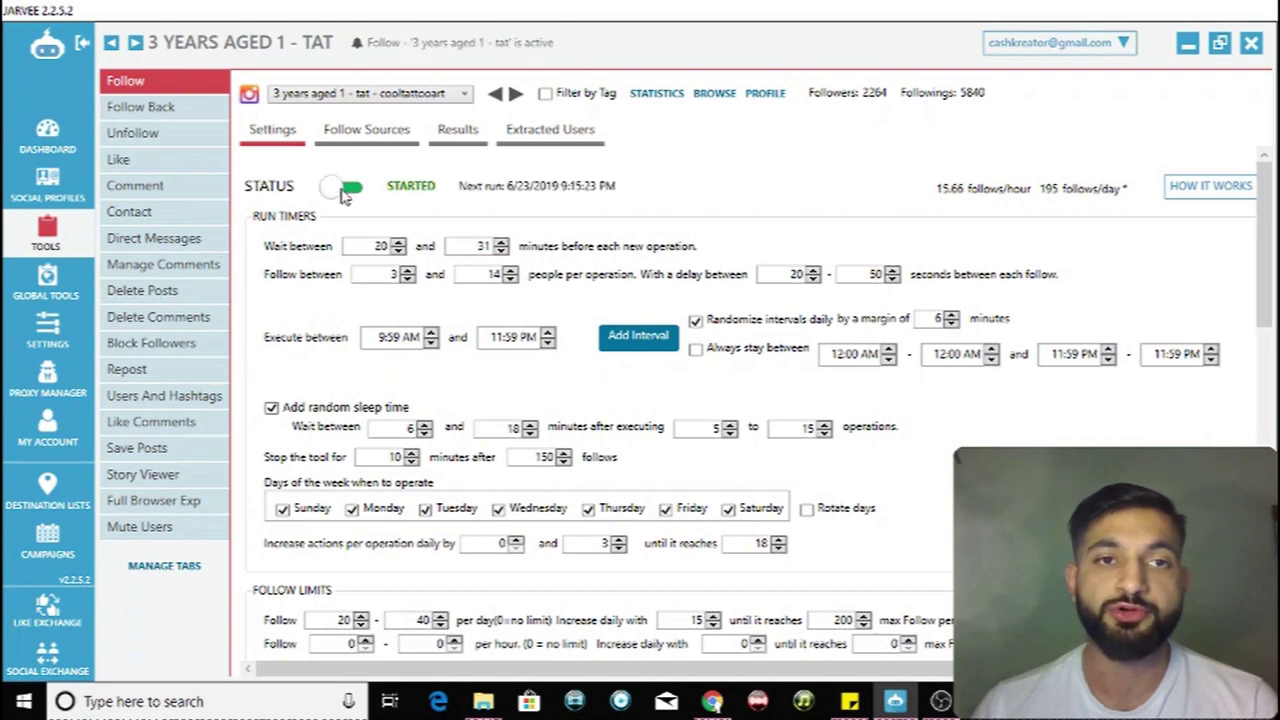
left_click(341, 189)
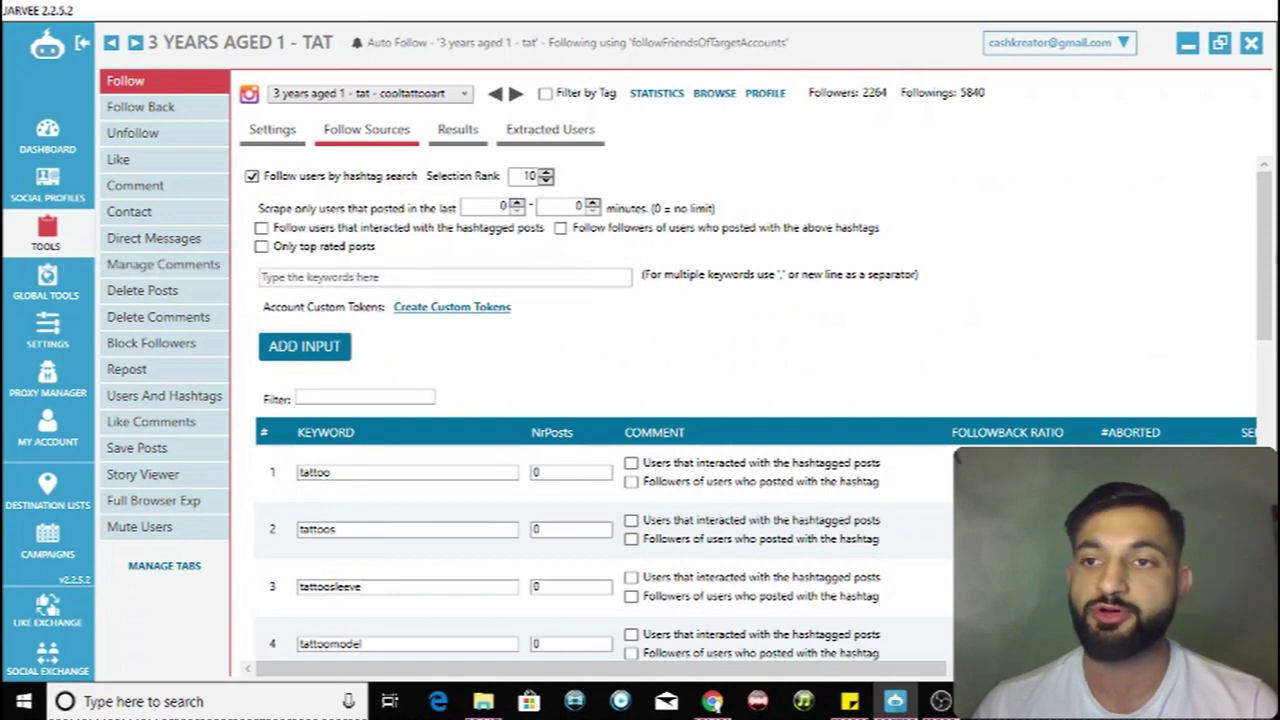
left_click_drag(1266, 233, 1263, 399)
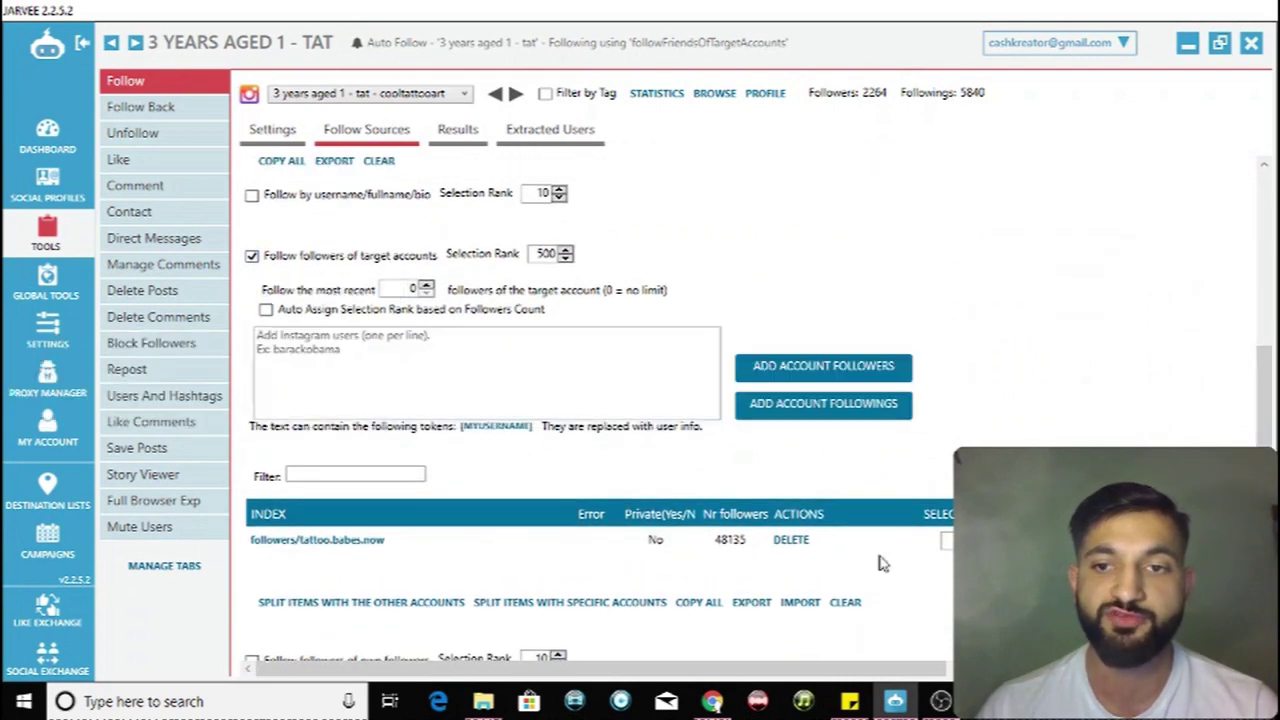
left_click_drag(1265, 396, 1265, 222)
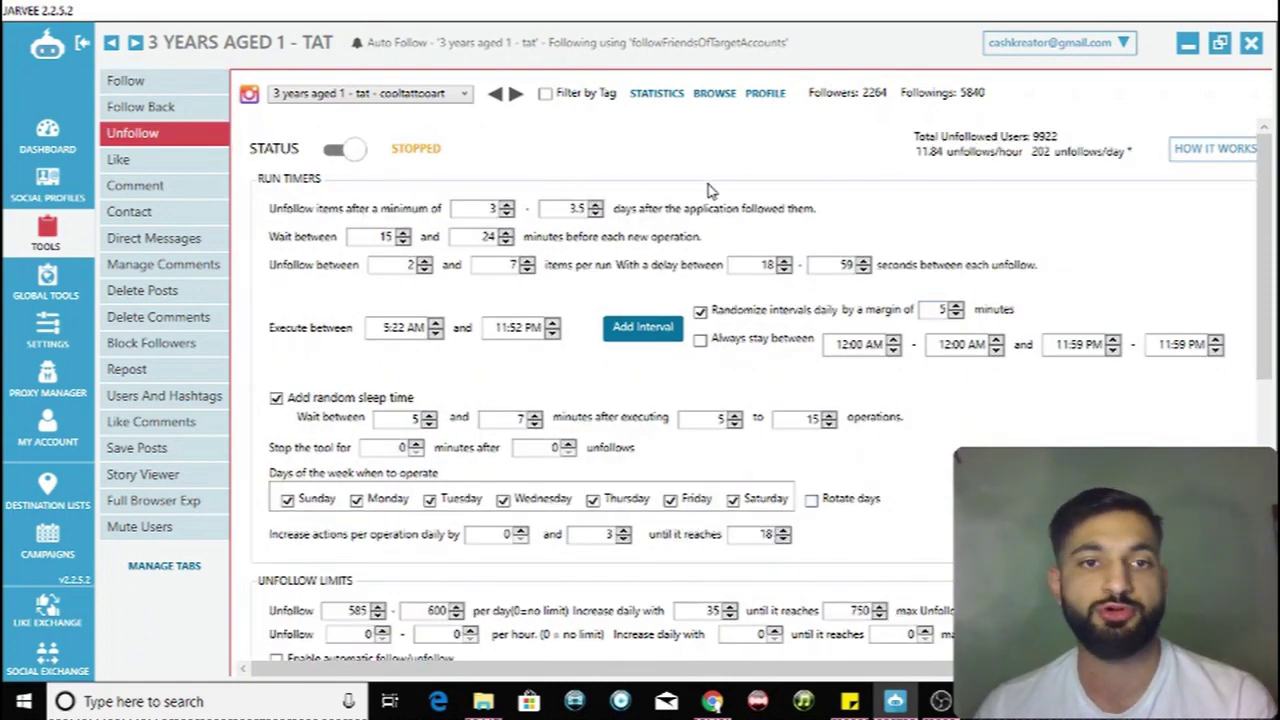
scroll(620, 190, "down", 1)
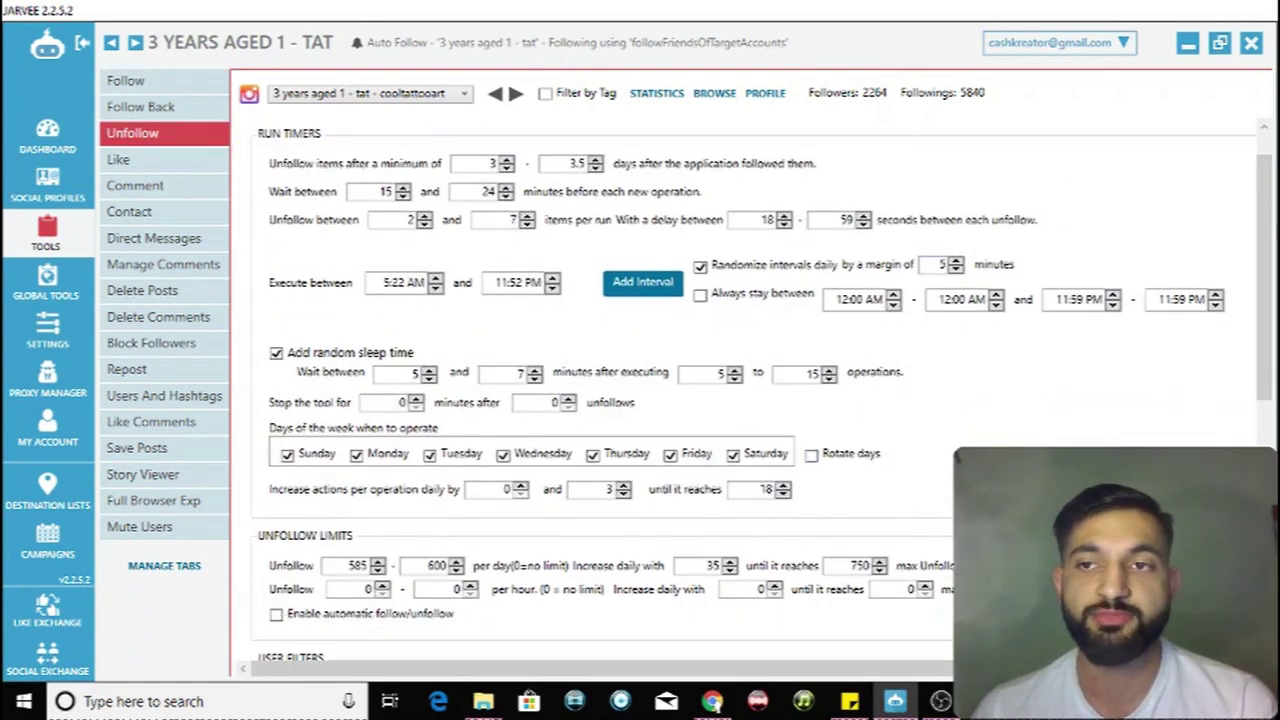
scroll(620, 260, "up", 1)
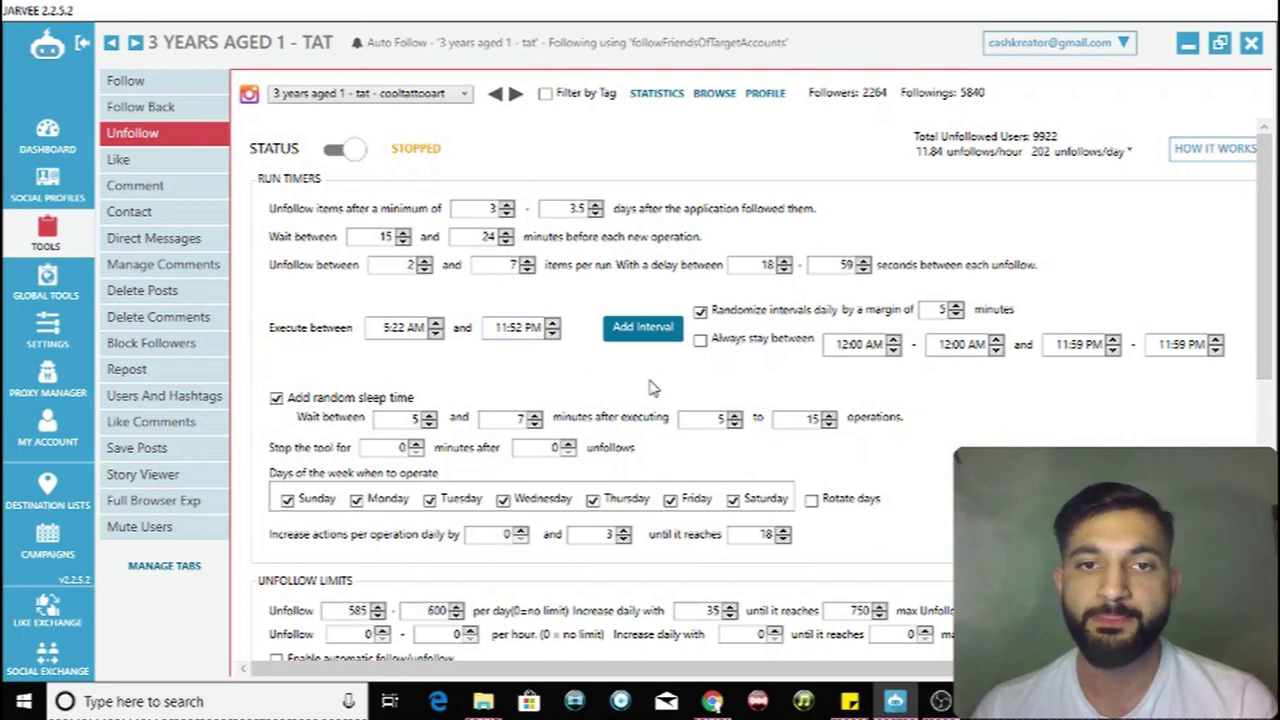
scroll(1268, 358, "down", 1)
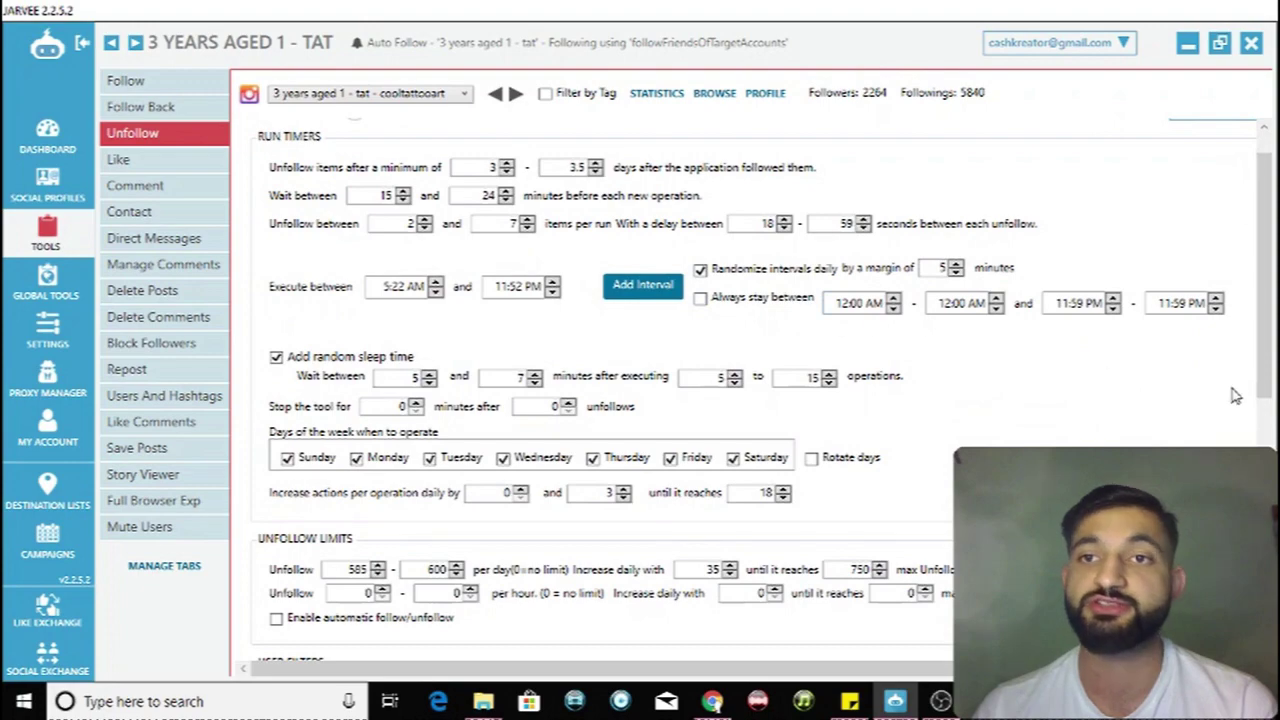
scroll(1266, 372, "down", 1)
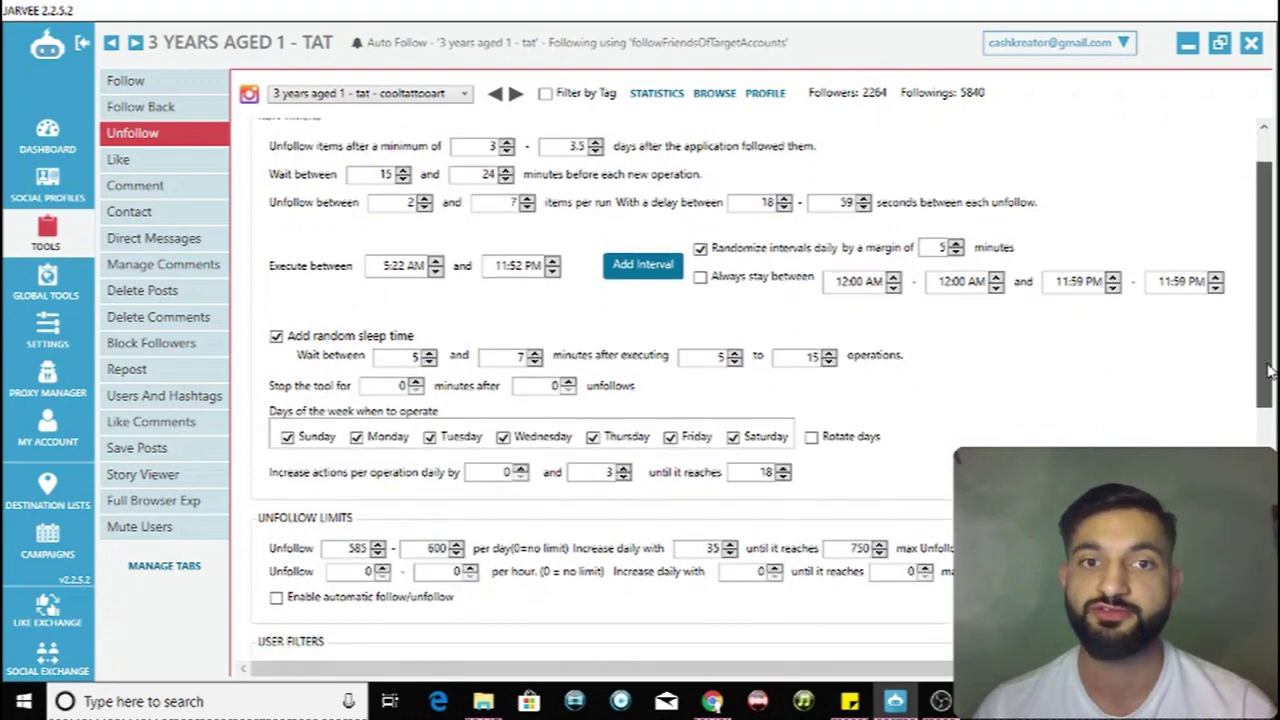
scroll(1268, 370, "down", 2)
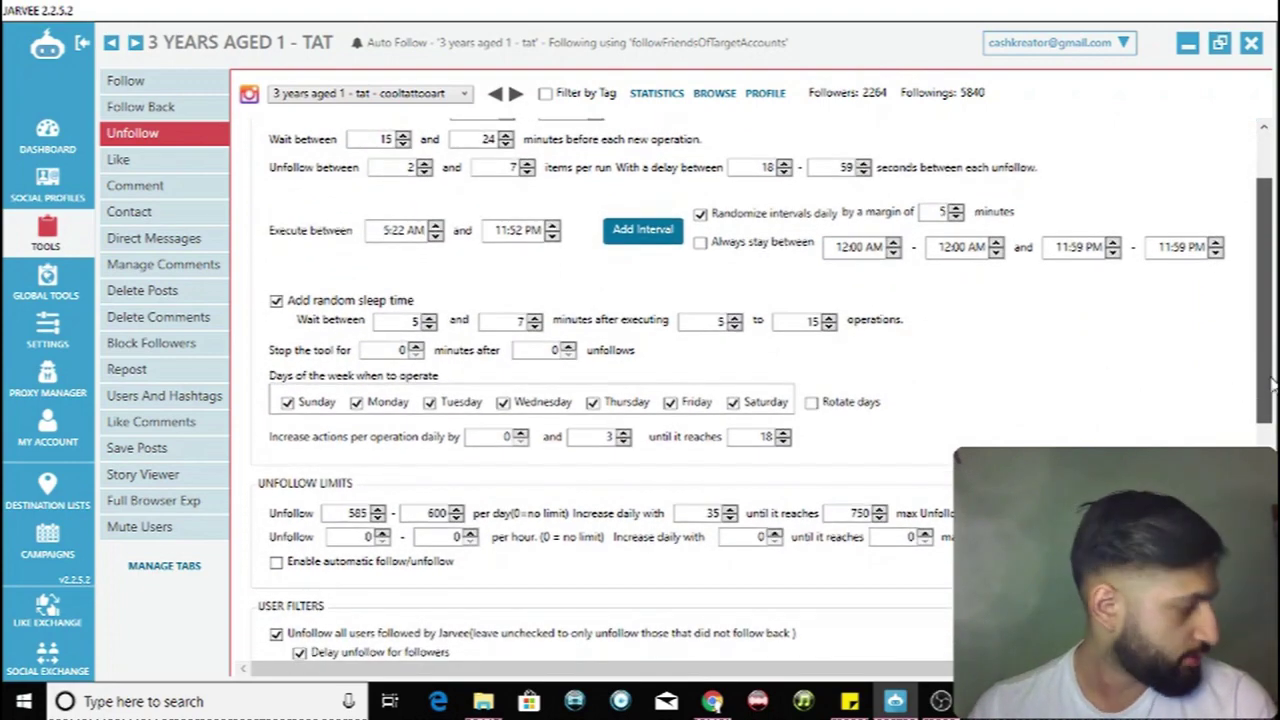
scroll(1270, 380, "down", 1)
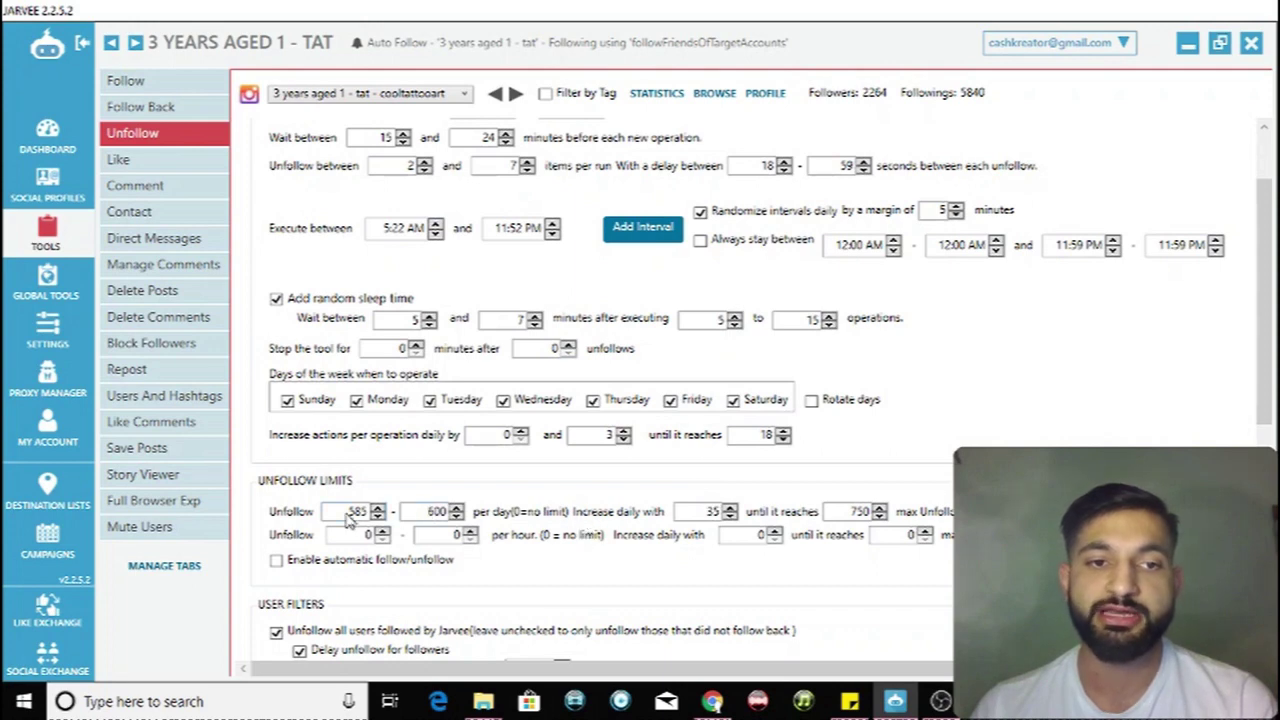
- Set Unfollow limits to 20–30 per day, increasing by 15 daily up to 210
scroll(342, 548, "down", 1)
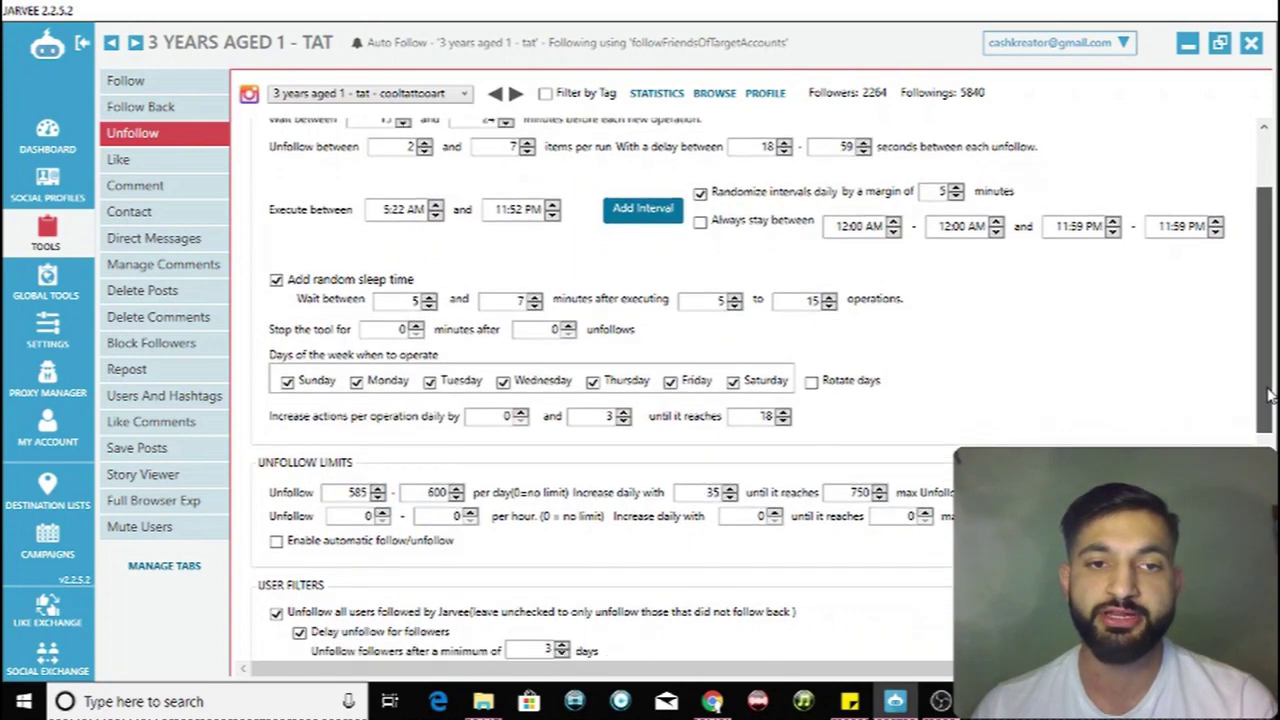
double_click(355, 476)
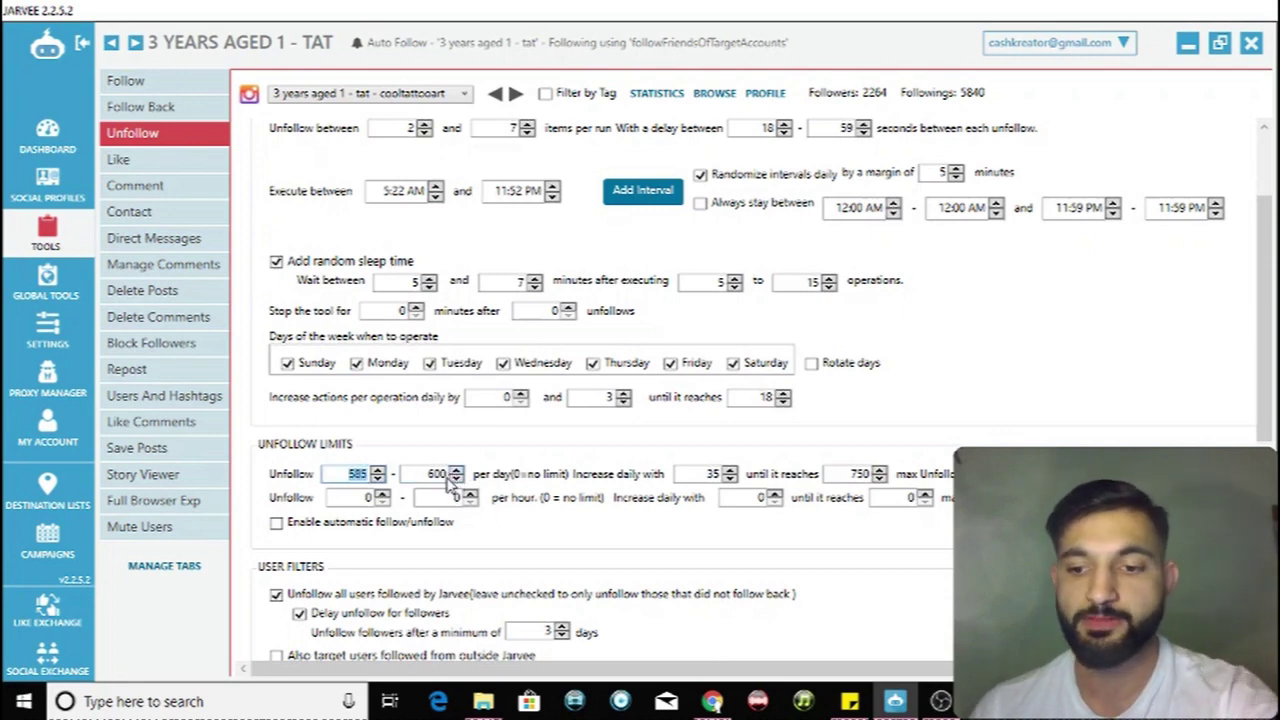
type("20")
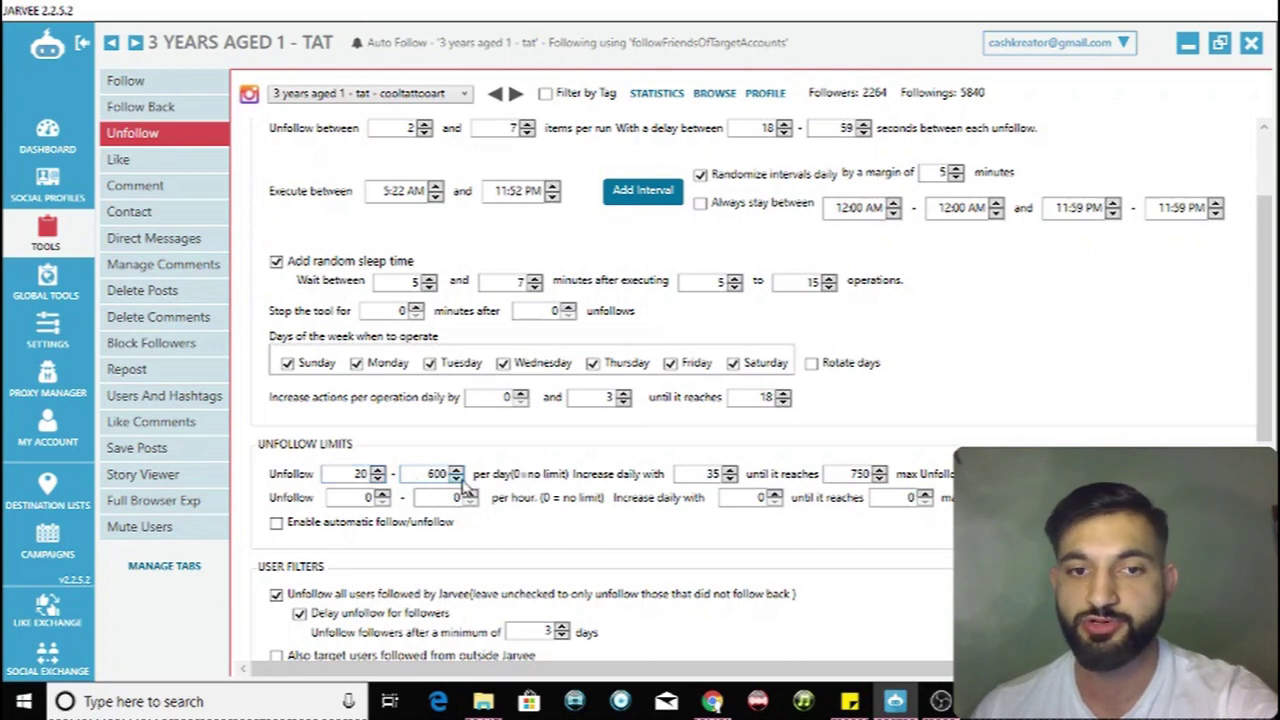
double_click(440, 475)
double_click(710, 474)
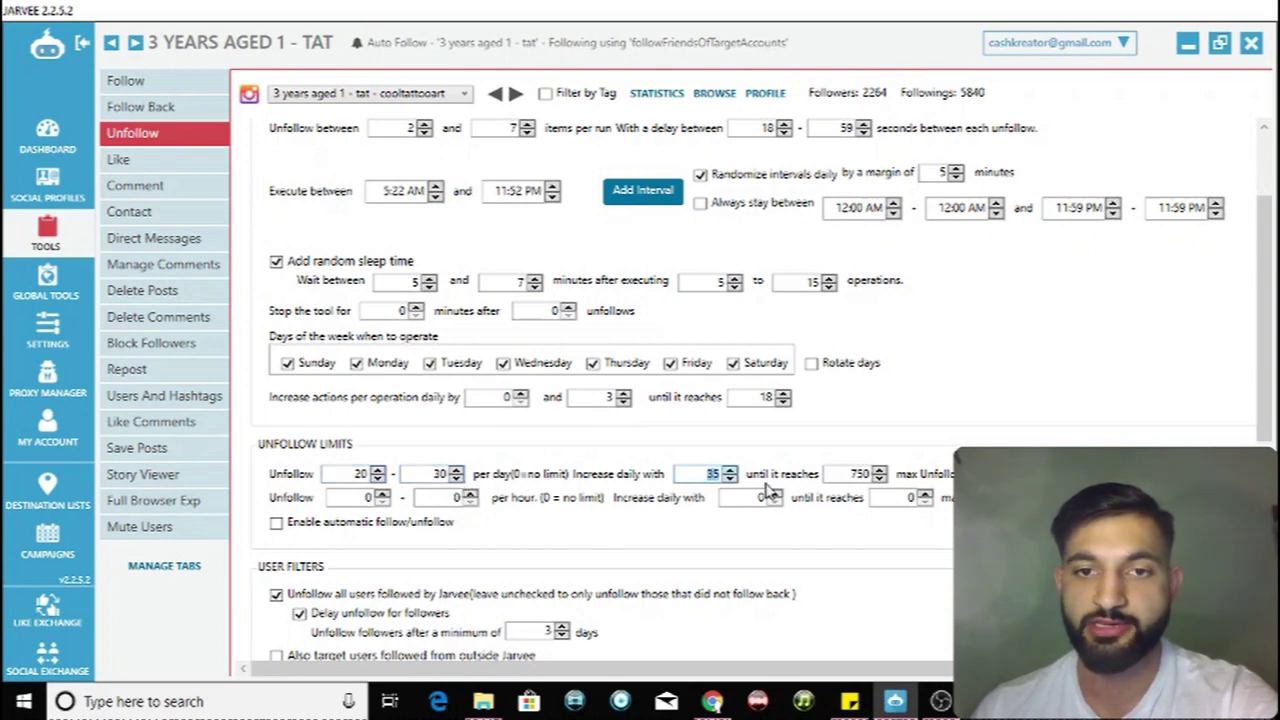
double_click(858, 474)
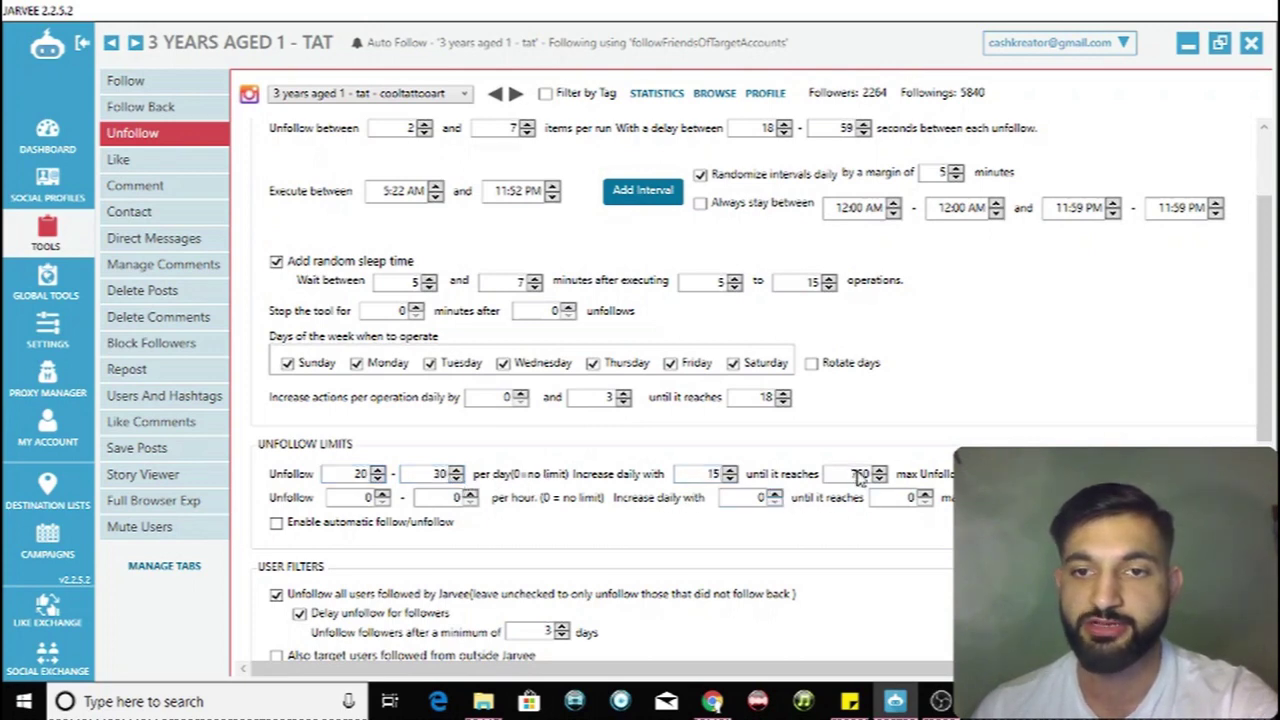
type("20")
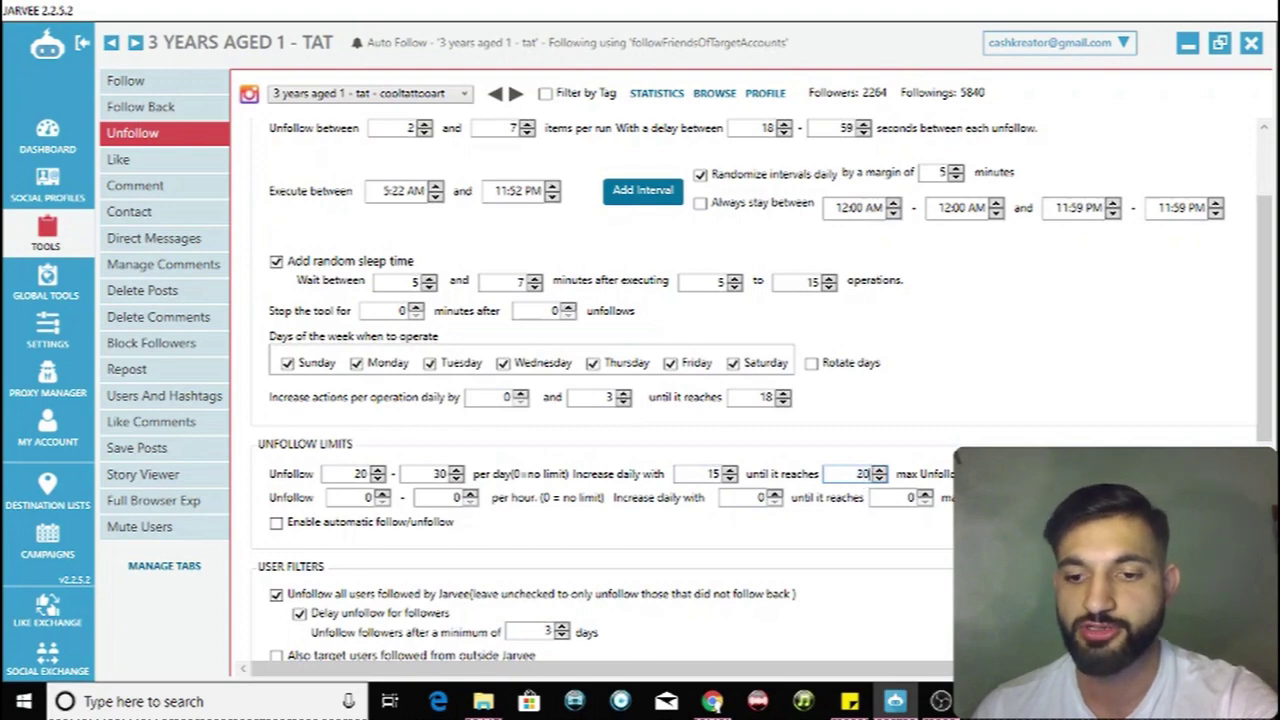
type("0")
scroll(1256, 417, "down", 5)
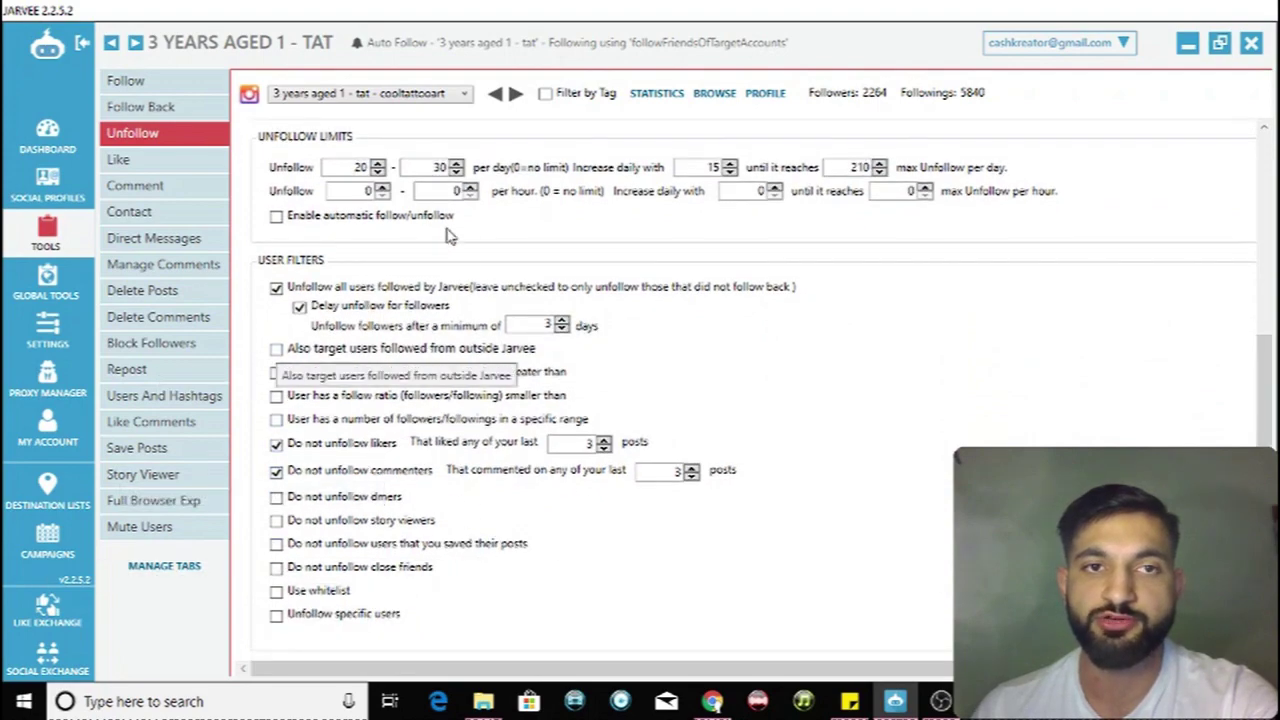
- Scroll through the Unfollow user filters, then switch to the Like tool's settings
scroll(1265, 400, "down", 1)
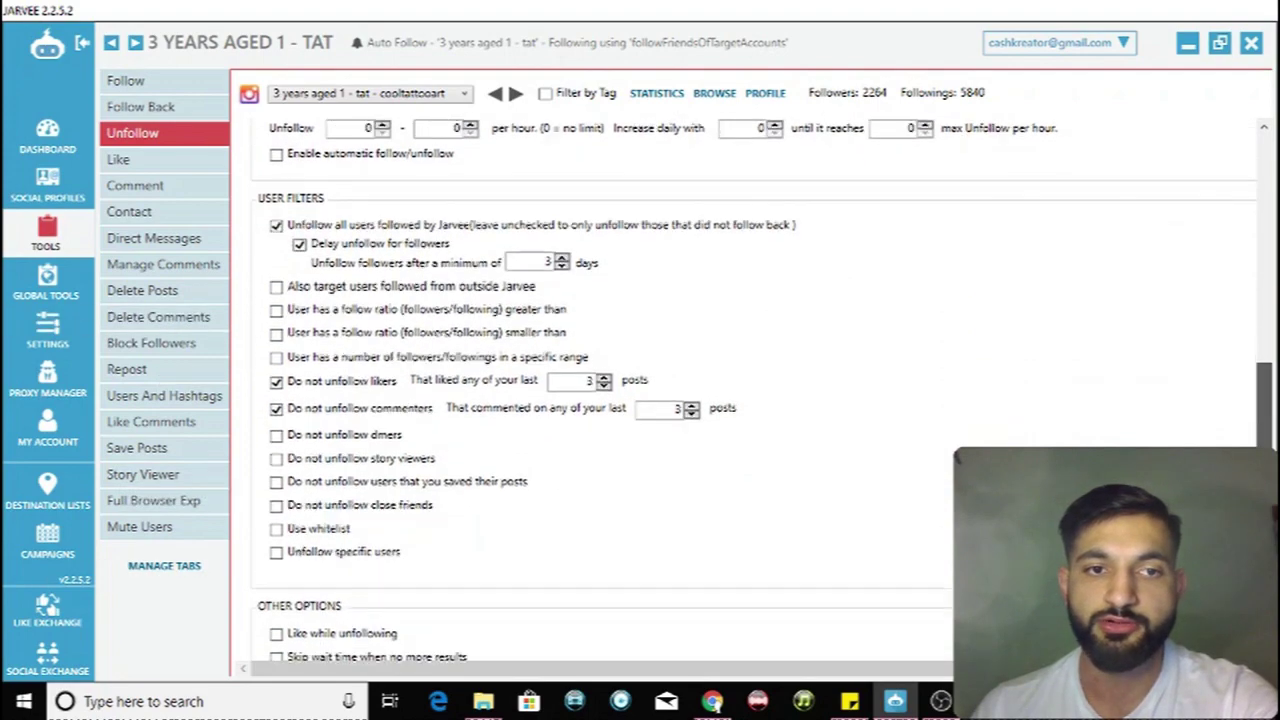
scroll(700, 400, "down", 1)
scroll(700, 400, "up", 2)
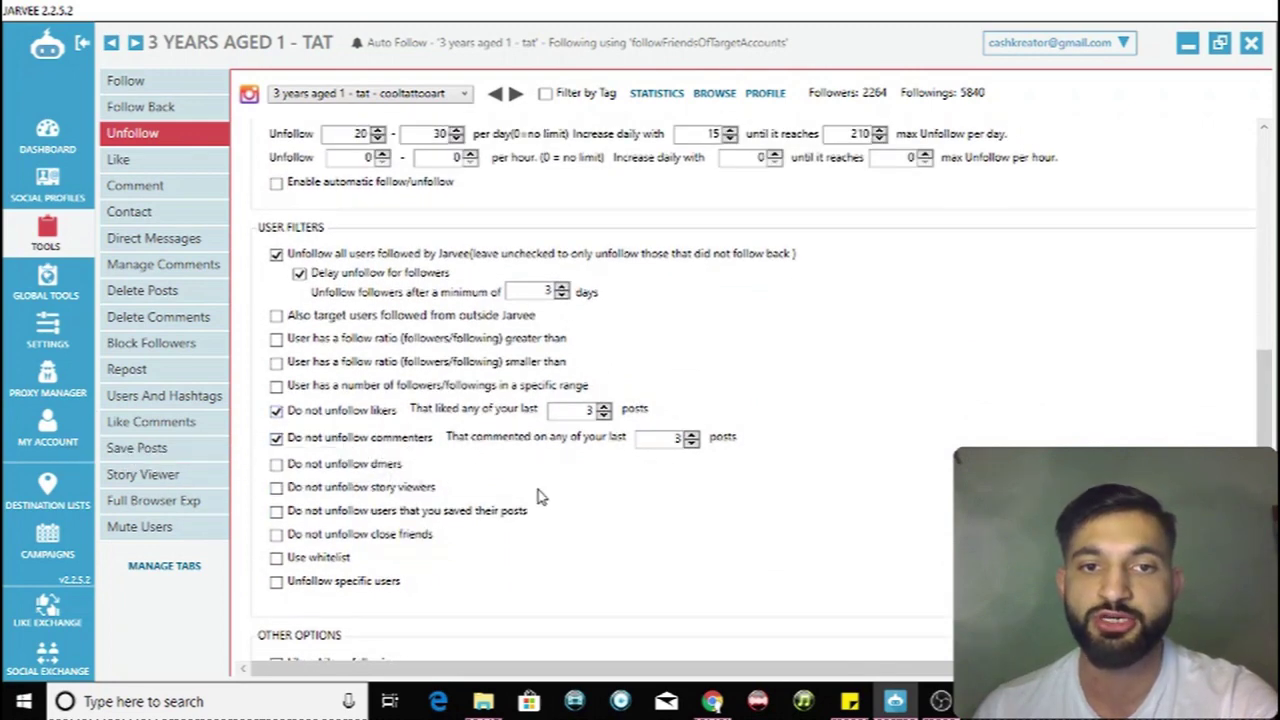
left_click(165, 161)
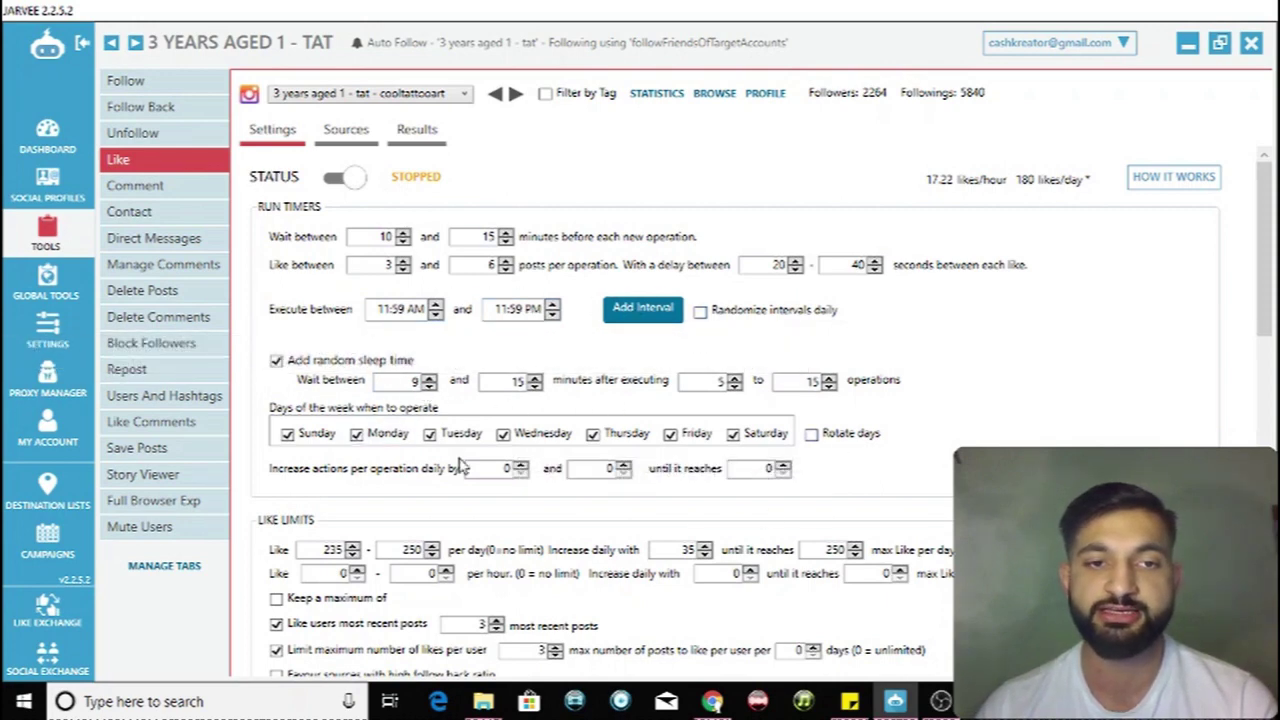
- Set Like limits to 20–40 per day, increasing by 15 daily up to a maximum of 210
scroll(355, 505, "down", 3)
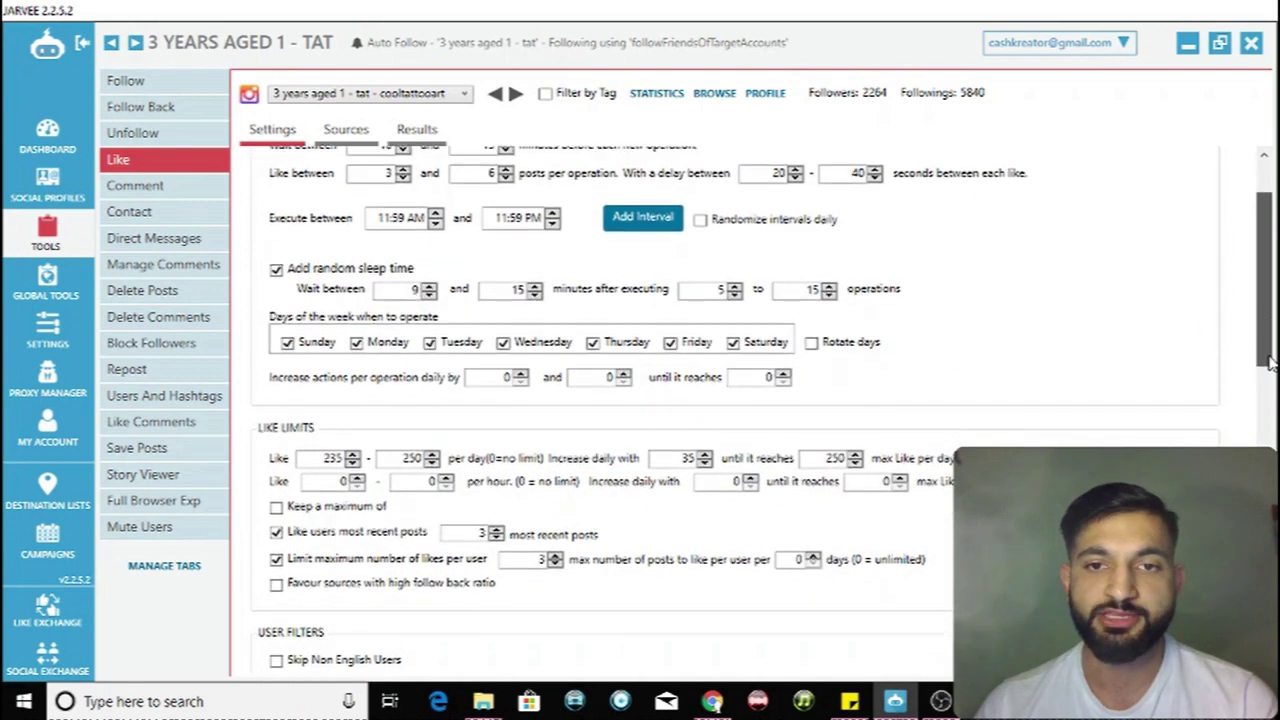
double_click(318, 441)
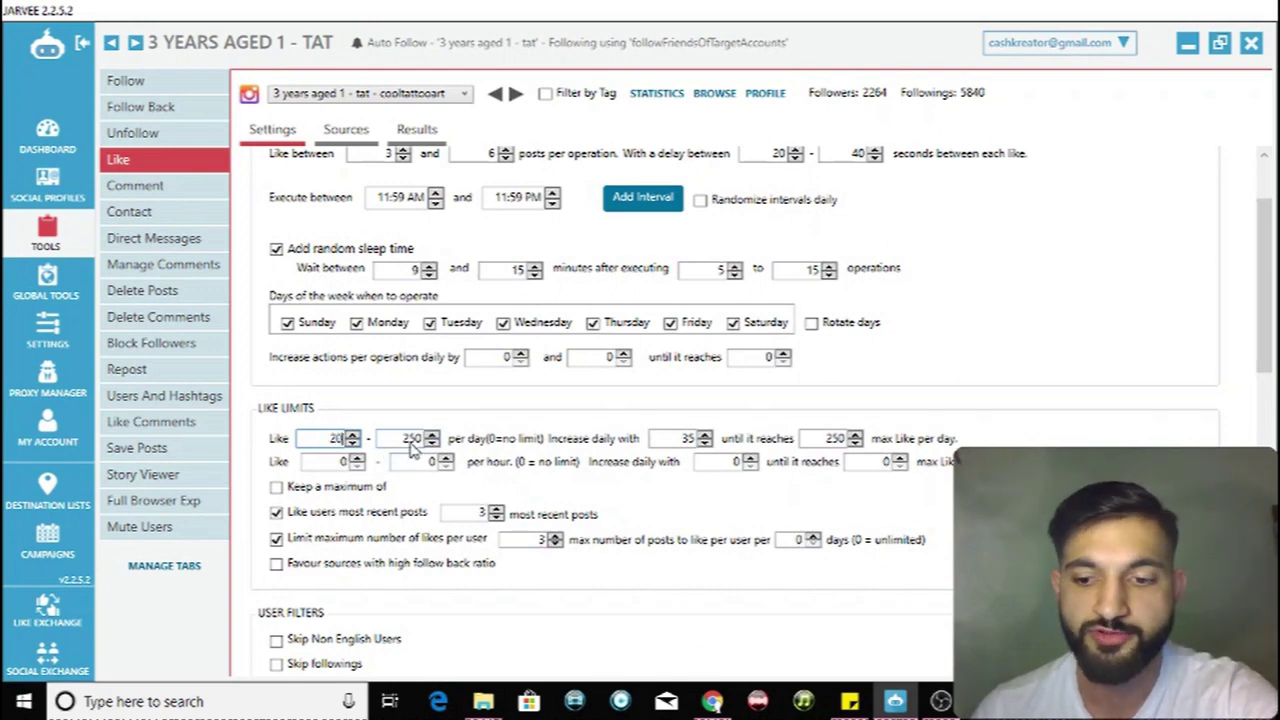
double_click(412, 441)
type("40")
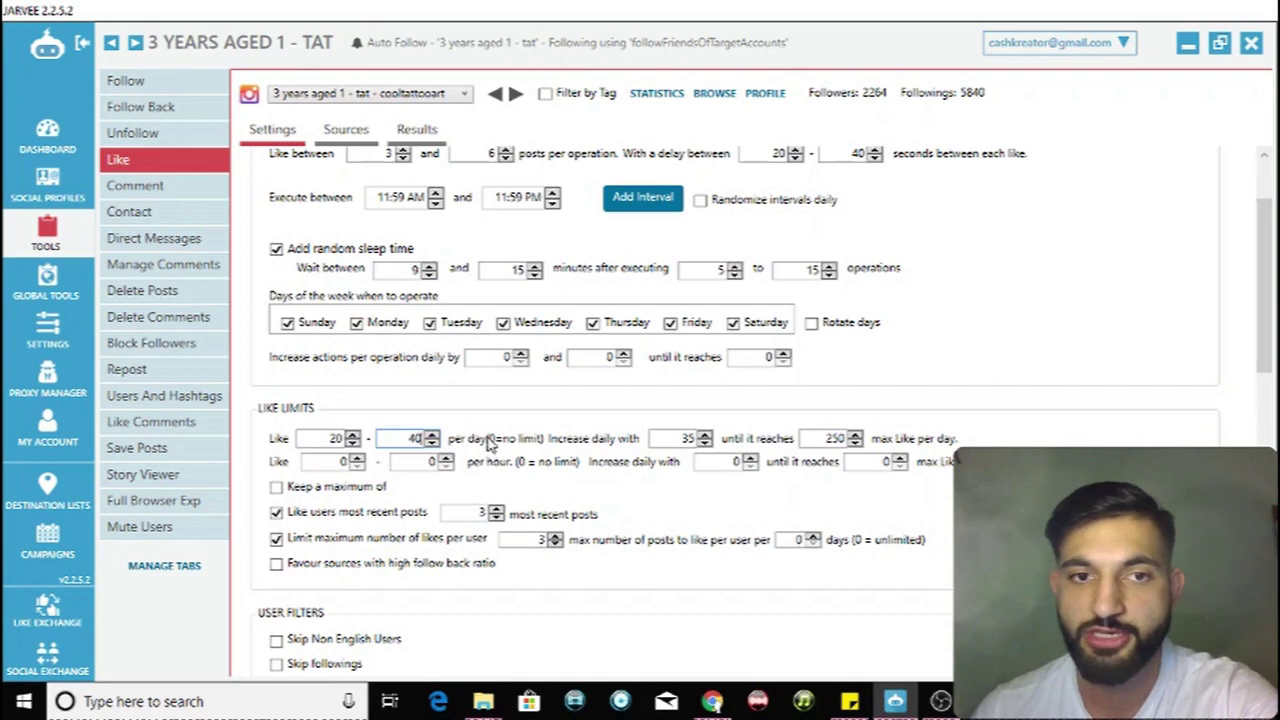
double_click(660, 441)
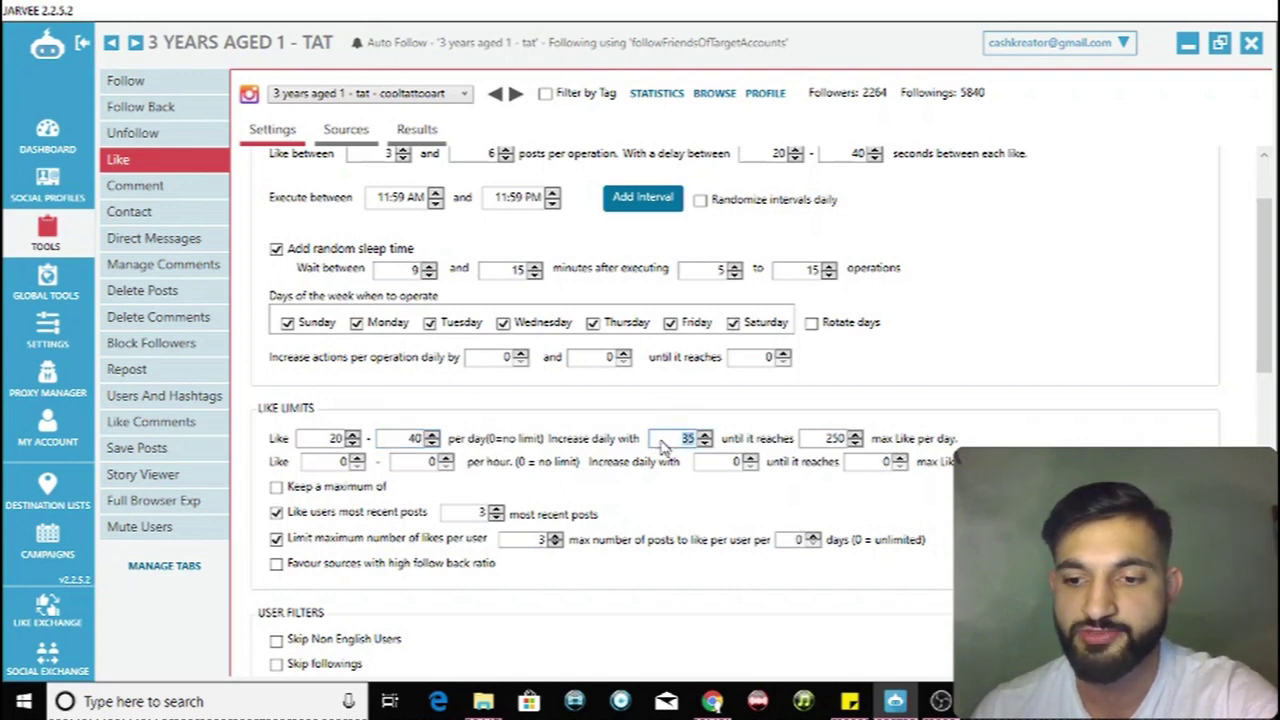
type("15")
double_click(838, 441)
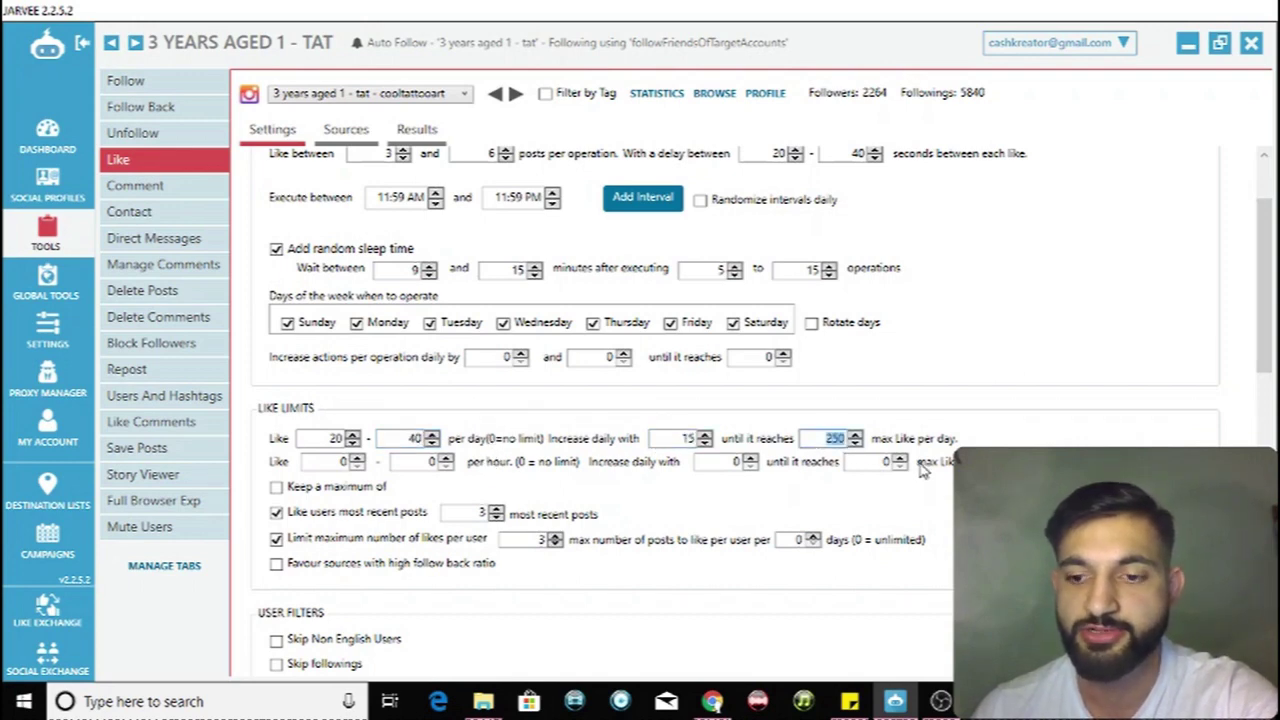
type("210")
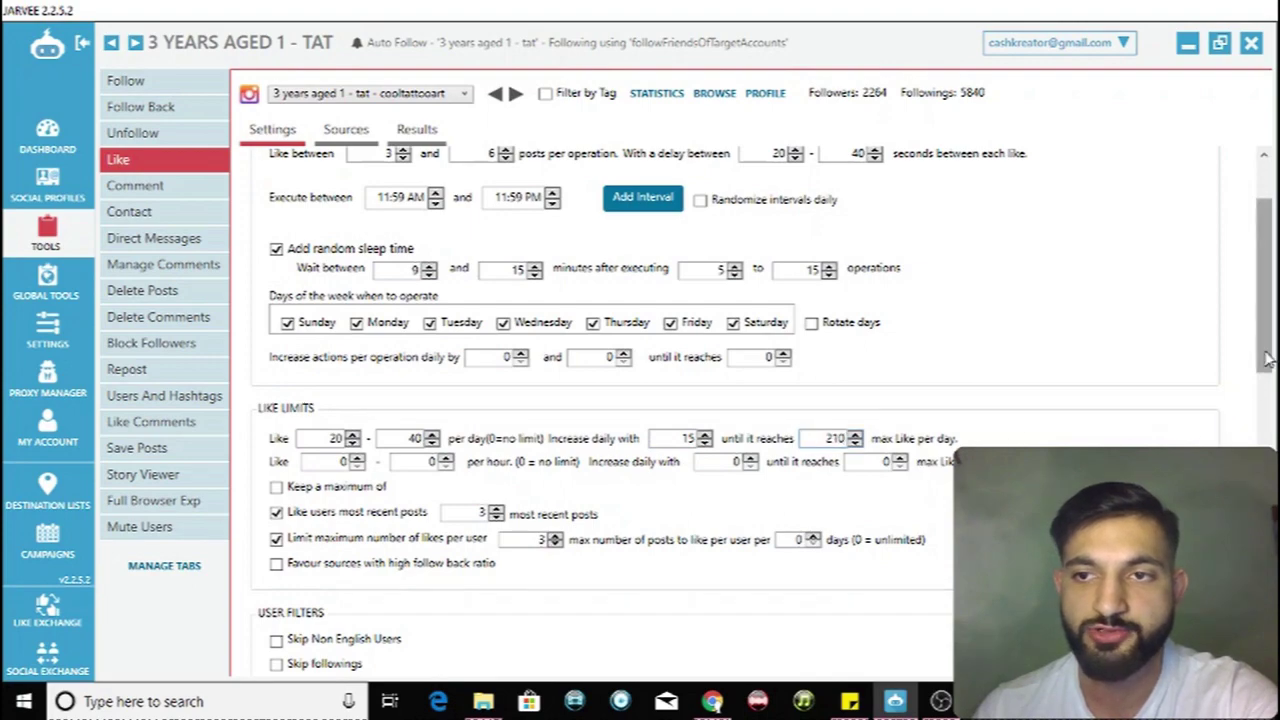
scroll(1262, 432, "down", 3)
scroll(1262, 432, "down", 5)
scroll(1272, 243, "up", 10)
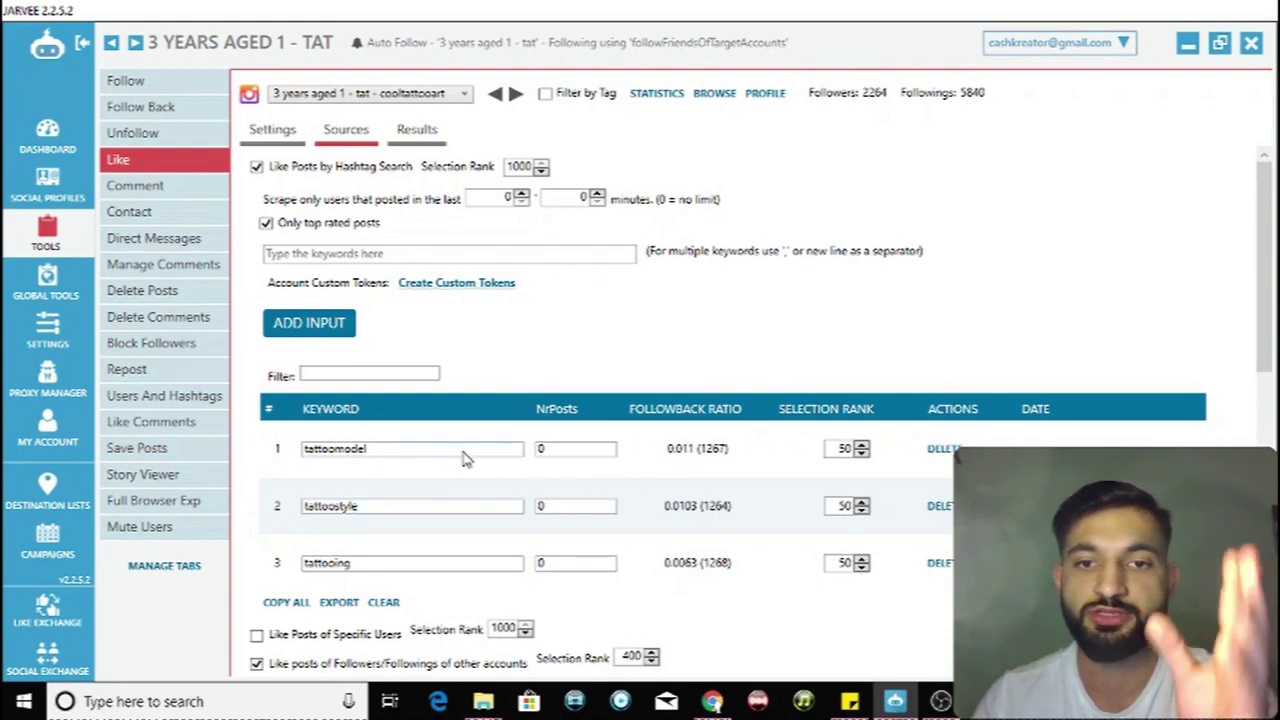
left_click_drag(1262, 316, 1274, 484)
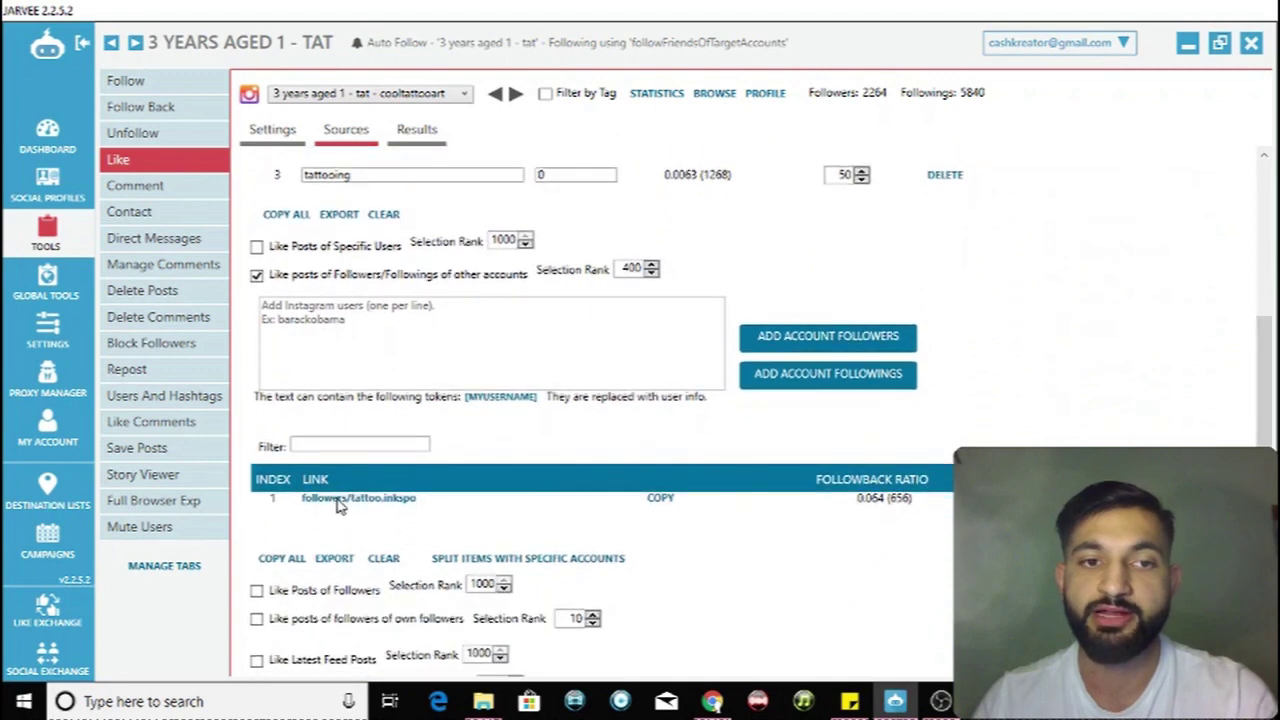